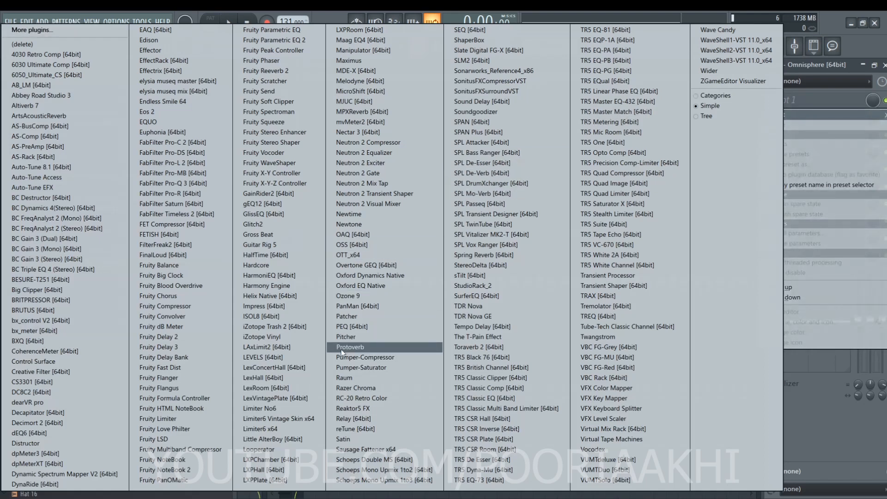
Load HalfTime in the Omnisphere mixer track's first effect slot and Fruity Parametric EQ 2 in the second.
{"action": "left_click", "coordinate": [286, 256]}
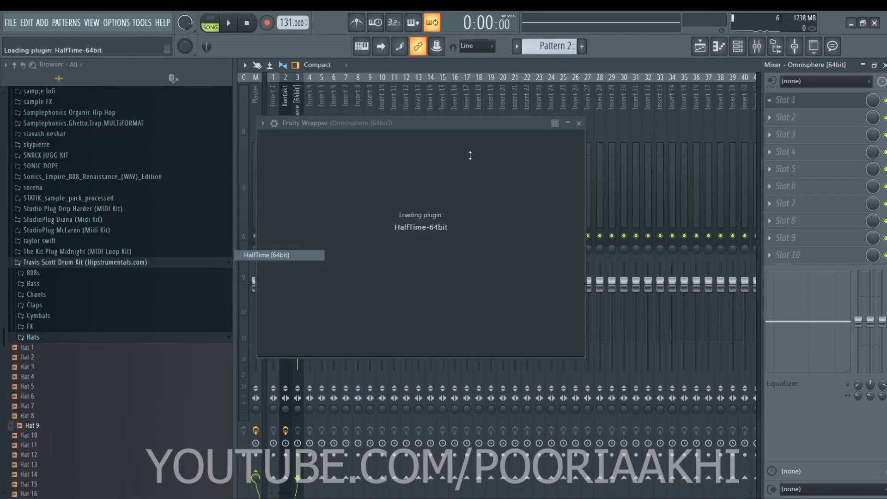
{"action": "left_click", "coordinate": [727, 46]}
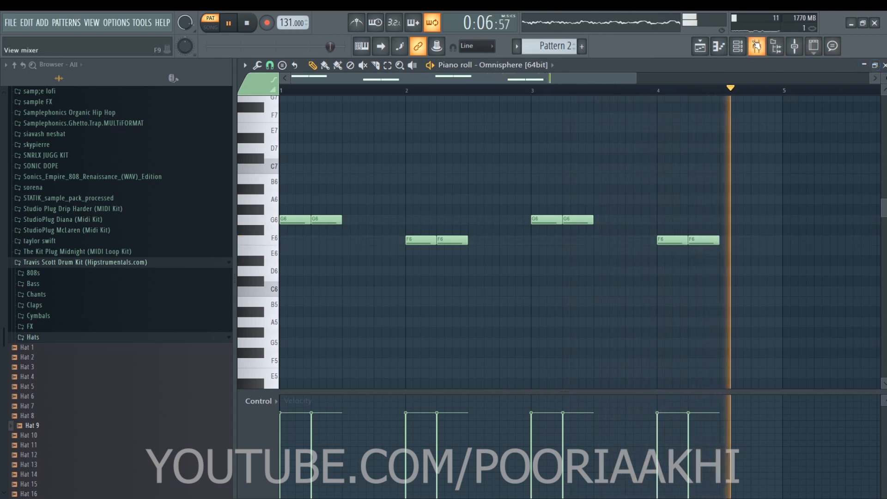
{"action": "left_click", "coordinate": [756, 47]}
{"action": "left_click", "coordinate": [840, 114]}
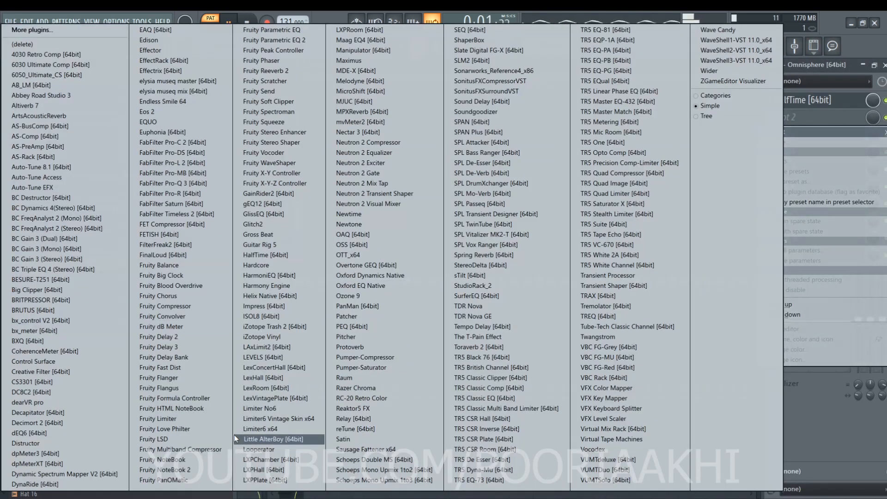
{"action": "left_click", "coordinate": [300, 40]}
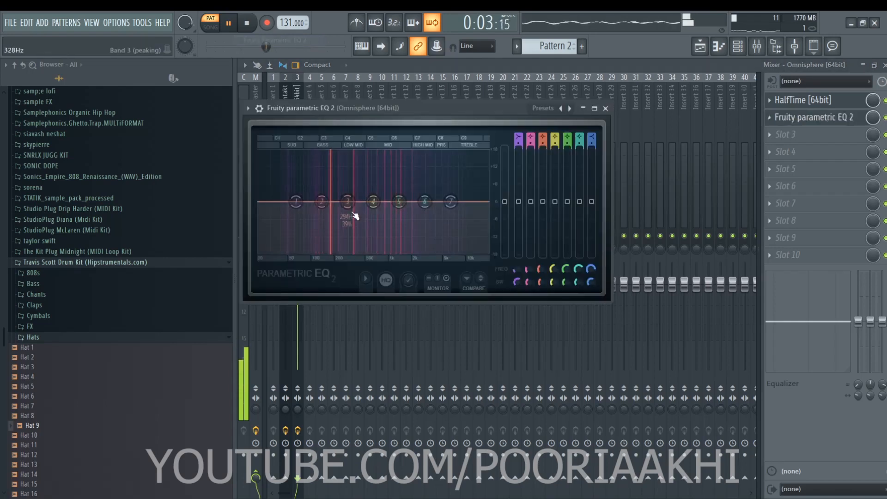
Lower EQ bands 1 and 7 fully, boost band 6 slightly, and cut band 2 slightly at about 171 Hz.
{"action": "left_click_drag", "start_coordinate": [296, 201], "coordinate": [298, 254]}
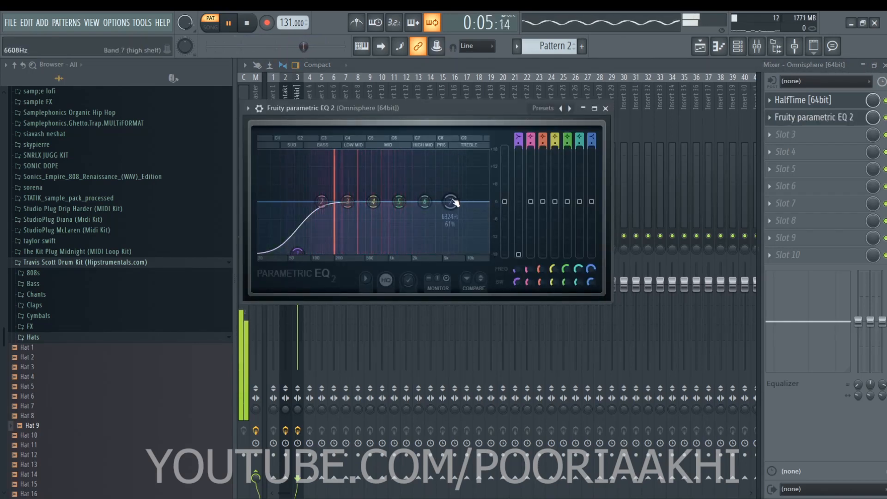
{"action": "left_click_drag", "start_coordinate": [450, 202], "coordinate": [450, 253]}
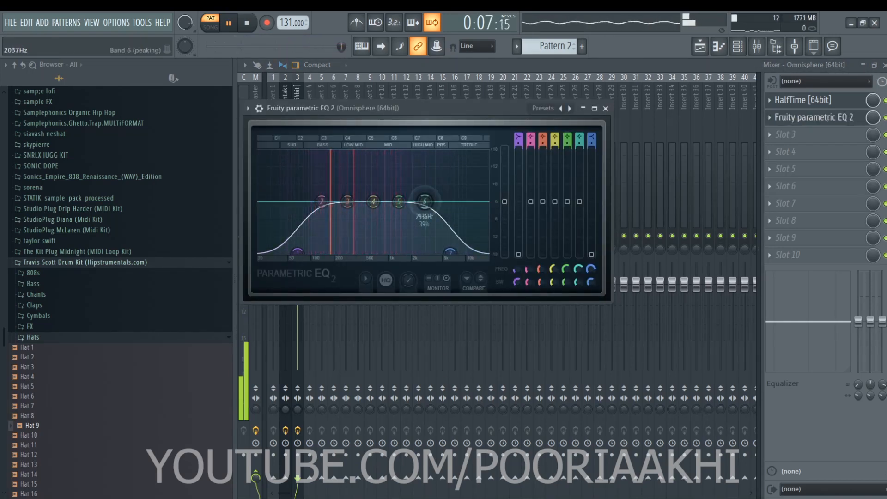
{"action": "left_click_drag", "start_coordinate": [425, 201], "coordinate": [435, 187]}
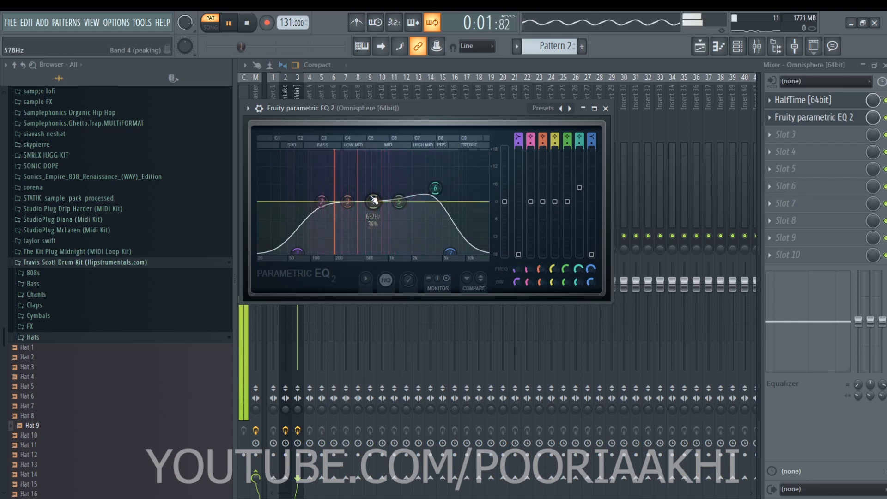
{"action": "left_click_drag", "start_coordinate": [322, 201], "coordinate": [329, 207]}
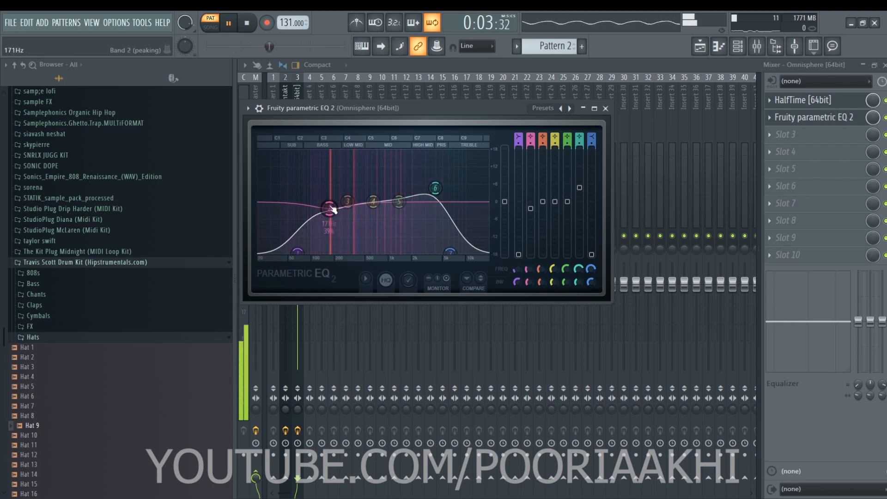
Return to the playlist and place a second Pattern 2 clip on Track 2 at bar 13.
{"action": "left_click", "coordinate": [884, 66]}
{"action": "left_click", "coordinate": [844, 102]}
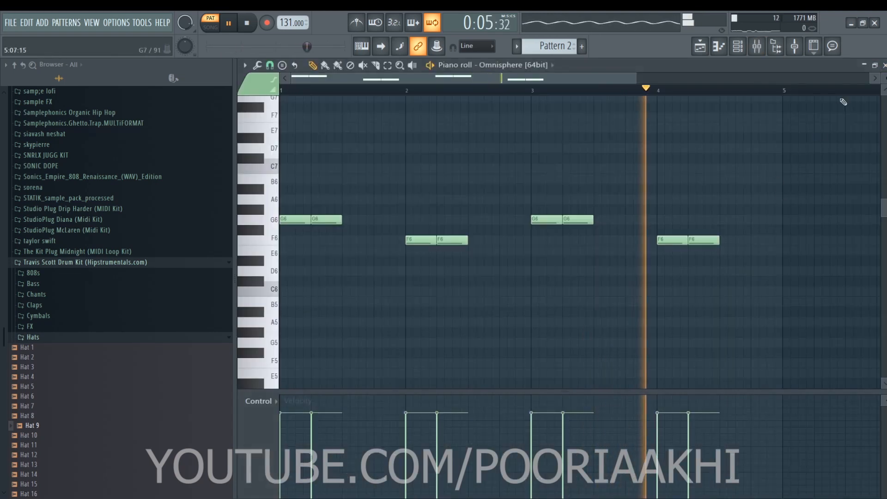
{"action": "left_click", "coordinate": [884, 65]}
{"action": "right_click", "coordinate": [693, 323]}
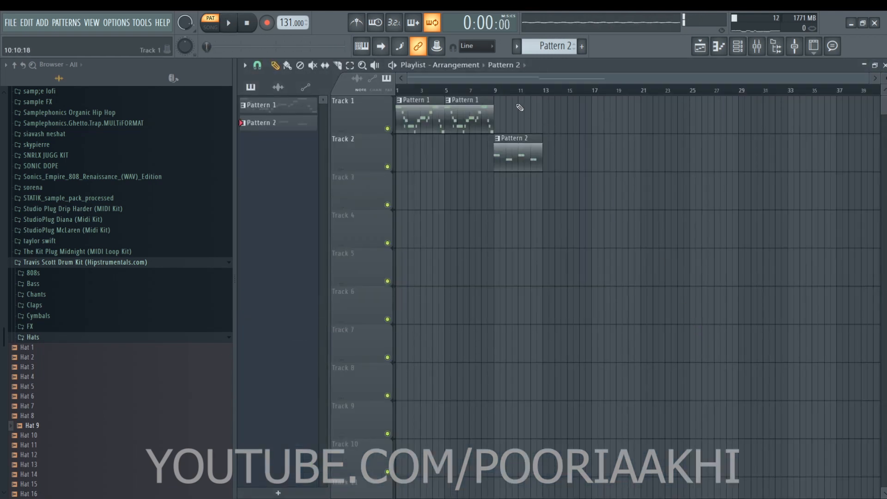
{"action": "left_click", "coordinate": [552, 163]}
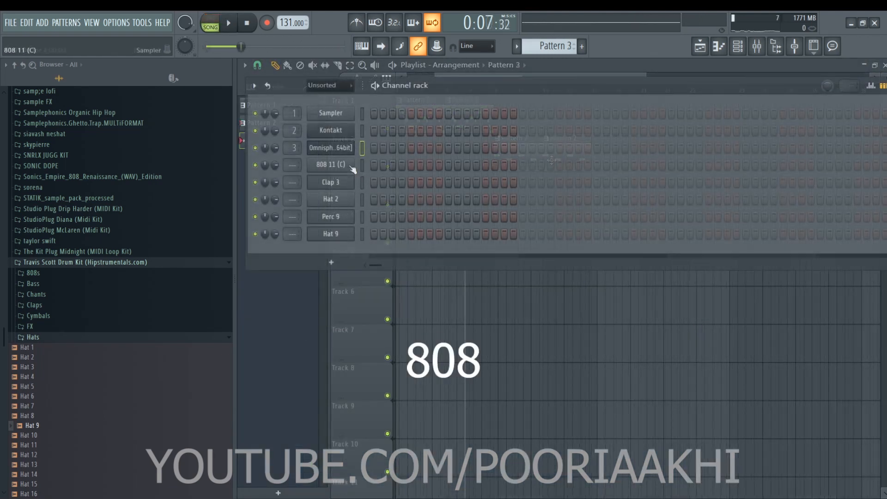
In Pattern 3, draw 808 11 (C) notes on C5 at bar 1 beats 1 and 4, bar 2 beats 2 and 3, and bar 3 beat 1.
{"action": "right_click", "coordinate": [353, 164]}
{"action": "left_click", "coordinate": [381, 166]}
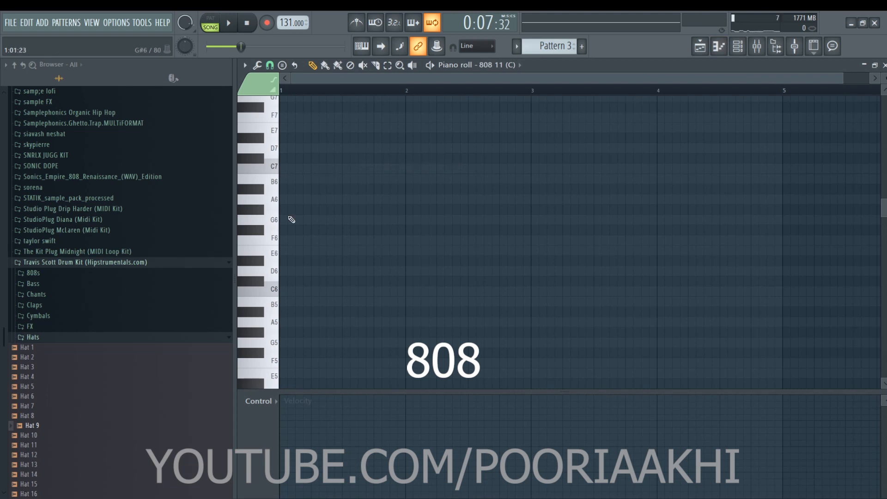
{"action": "scroll", "coordinate": [288, 240], "scroll_direction": "down", "scroll_amount": 4}
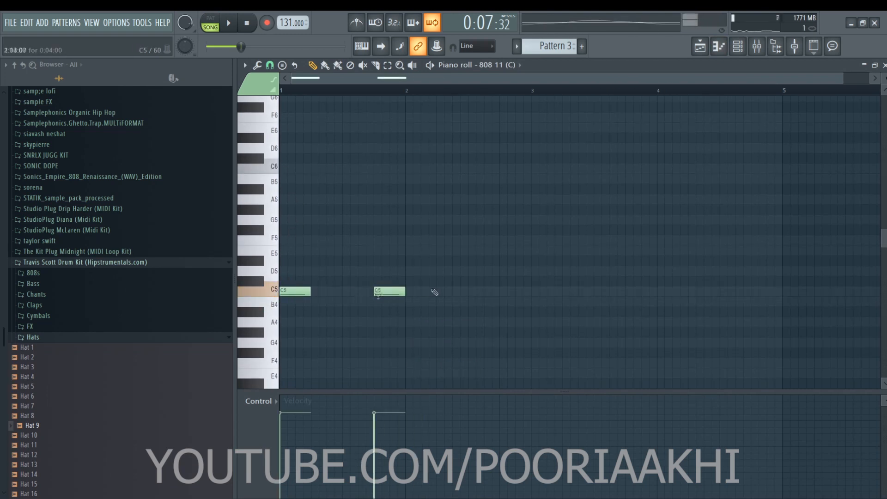
{"action": "left_click", "coordinate": [438, 292]}
{"action": "left_click", "coordinate": [471, 292]}
{"action": "left_click", "coordinate": [535, 292]}
{"action": "key", "text": "space"}
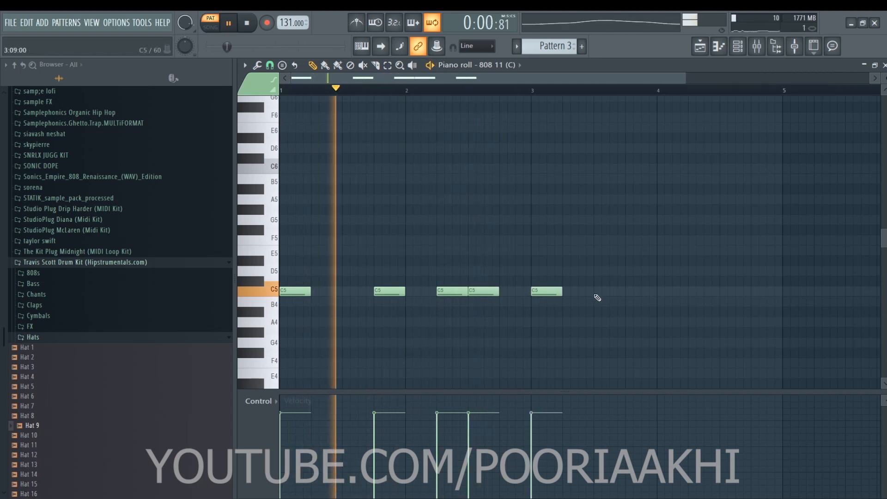
Continue the 808 line with C5 at bar 3 beat 4, then C5, C#5 and C5 on bar 4 beats 2 to 4.
{"action": "left_click", "coordinate": [628, 292]}
{"action": "left_click", "coordinate": [691, 292]}
{"action": "left_click", "coordinate": [723, 280]}
{"action": "left_click", "coordinate": [754, 292]}
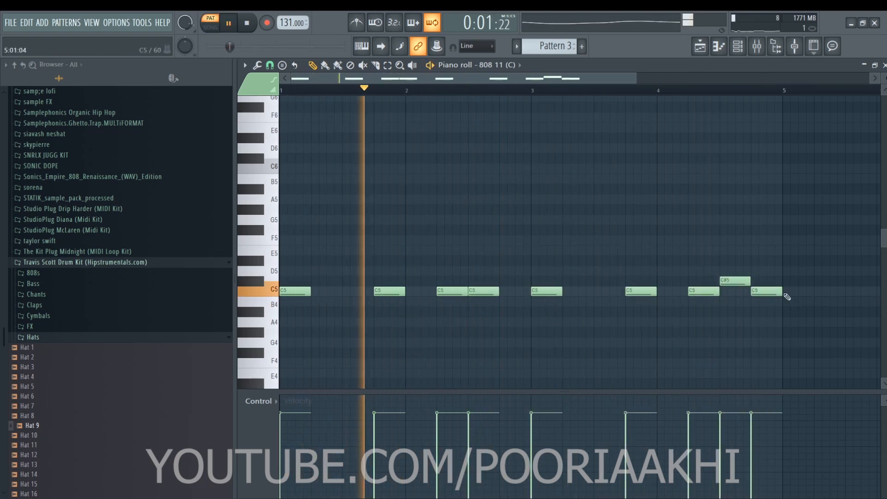
Shorten the final C5 note of the 808 line and place Pattern 3 on Track 3 at bar 5.
{"action": "double_click", "coordinate": [755, 292]}
{"action": "left_click_drag", "start_coordinate": [781, 291], "coordinate": [755, 292]}
{"action": "left_click", "coordinate": [385, 243]}
{"action": "left_click", "coordinate": [507, 325]}
{"action": "scroll", "coordinate": [807, 95], "scroll_direction": "up", "scroll_amount": 3}
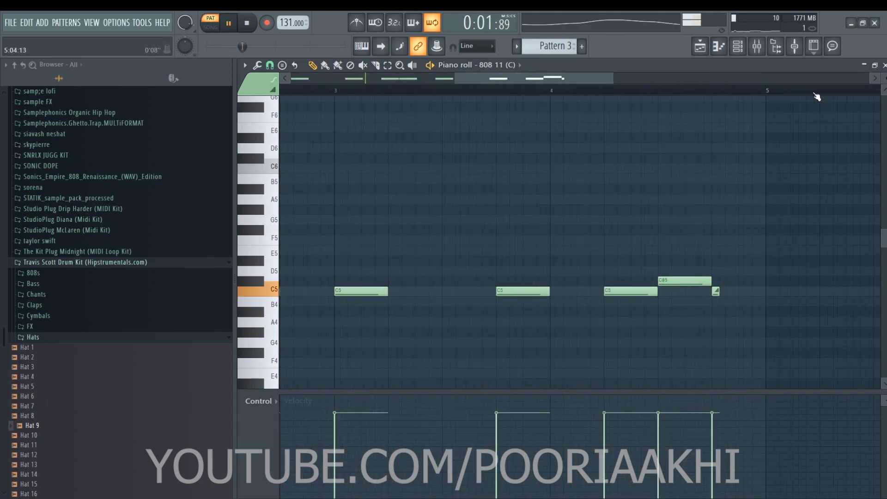
{"action": "scroll", "coordinate": [815, 95], "scroll_direction": "up", "scroll_amount": 2}
{"action": "left_click_drag", "start_coordinate": [677, 292], "coordinate": [673, 293]}
{"action": "left_click", "coordinate": [469, 91]}
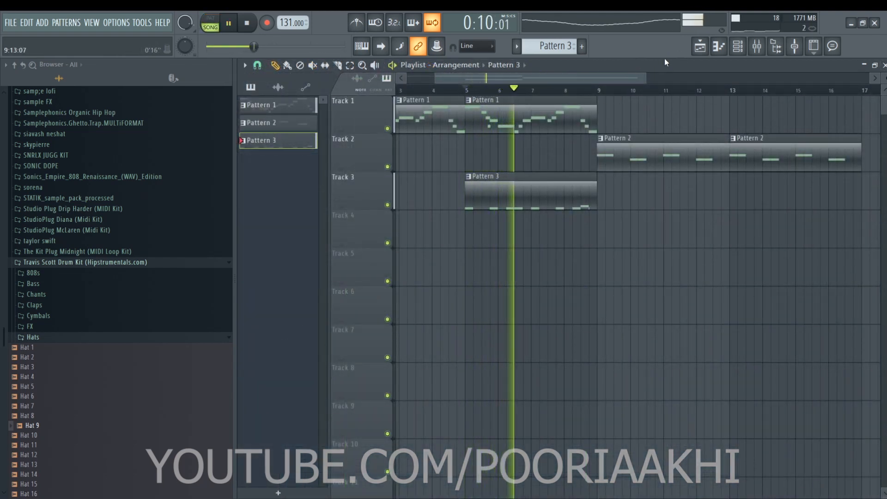
In Pattern 4, add Clap 3 hits on steps 9 and 25.
{"action": "scroll", "coordinate": [563, 47], "scroll_direction": "up", "scroll_amount": 1}
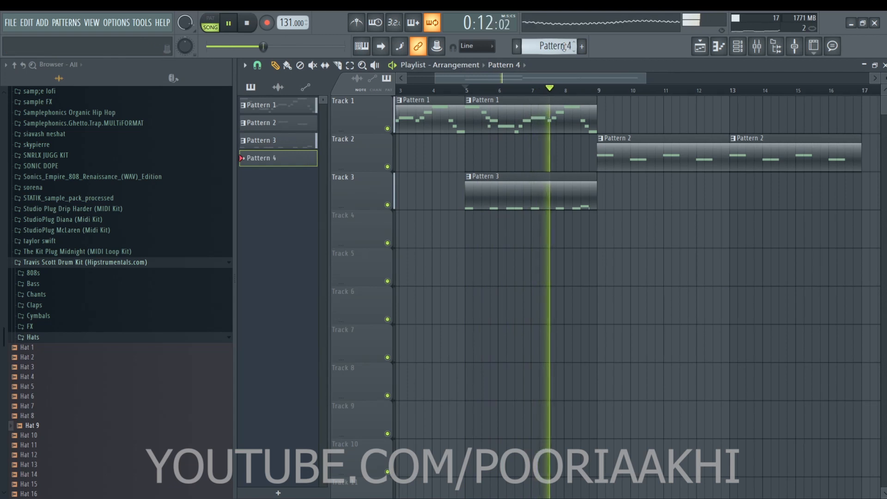
{"action": "left_click", "coordinate": [737, 45]}
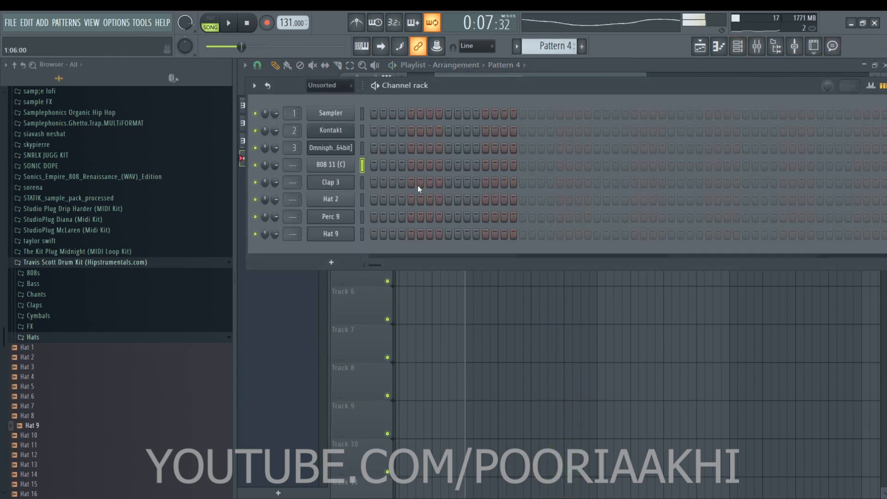
{"action": "left_click", "coordinate": [448, 182]}
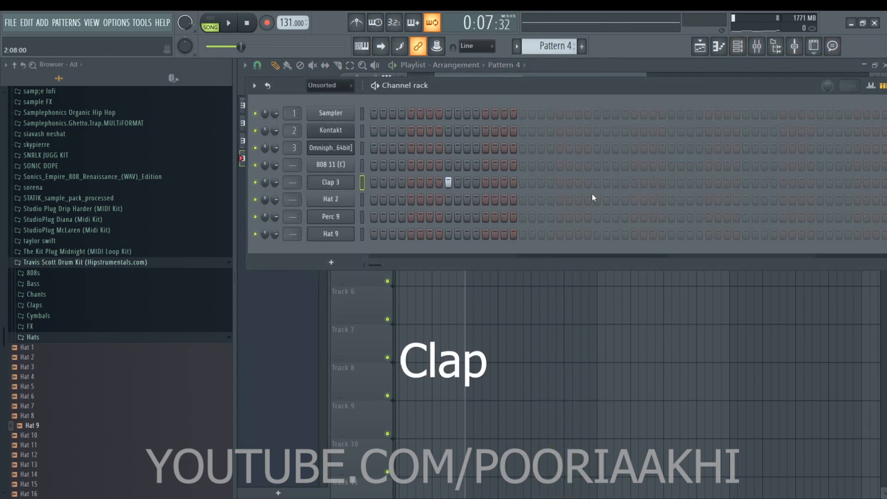
{"action": "left_click", "coordinate": [599, 182]}
Place two Pattern 4 clips on Track 4 at bars 5 and 7 and play the song.
{"action": "right_click", "coordinate": [561, 386]}
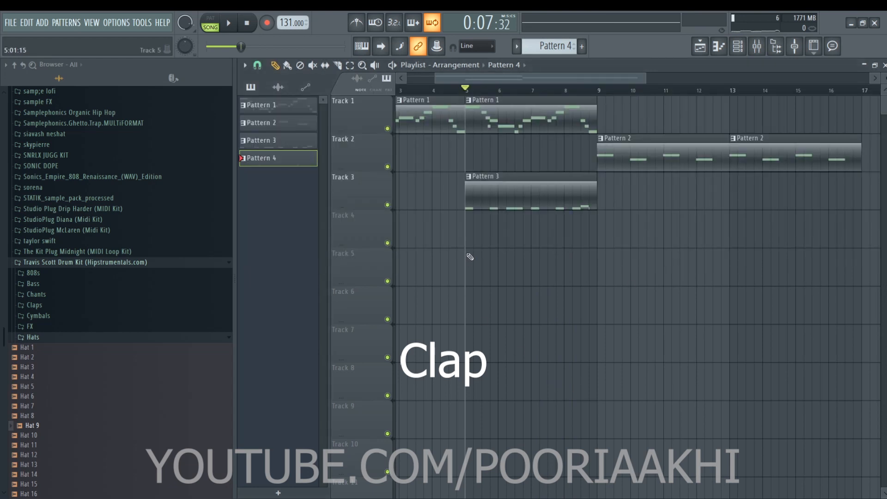
{"action": "left_click", "coordinate": [470, 229]}
{"action": "key", "text": "space"}
{"action": "left_click", "coordinate": [564, 228]}
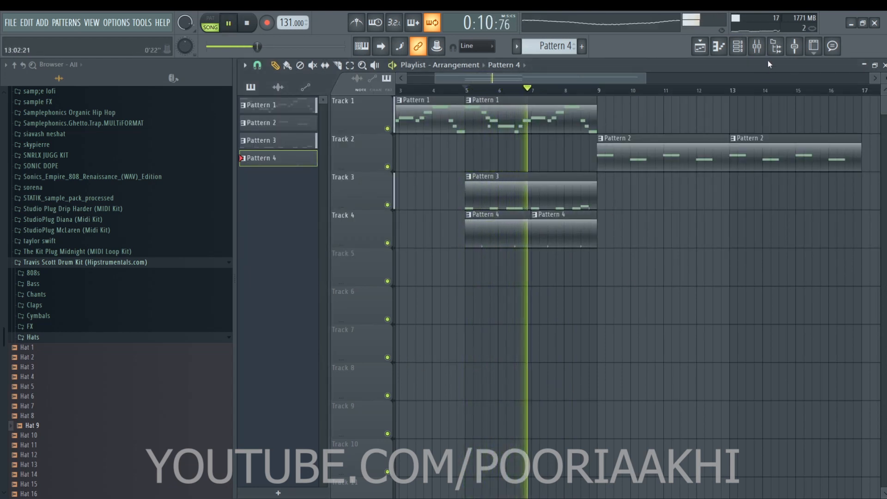
In Pattern 5, extend Hat 2 to 32 steps and fill every 2 steps with a hit.
{"action": "left_click", "coordinate": [738, 45]}
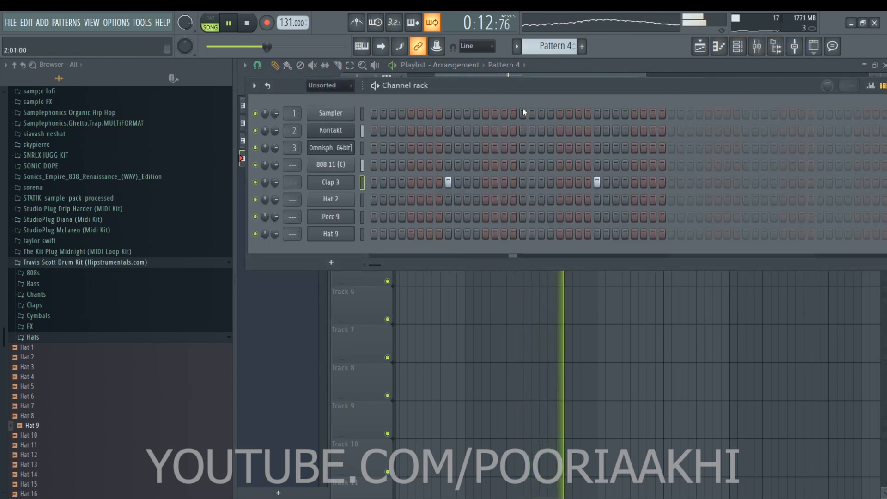
{"action": "scroll", "coordinate": [555, 48], "scroll_direction": "up", "scroll_amount": 1}
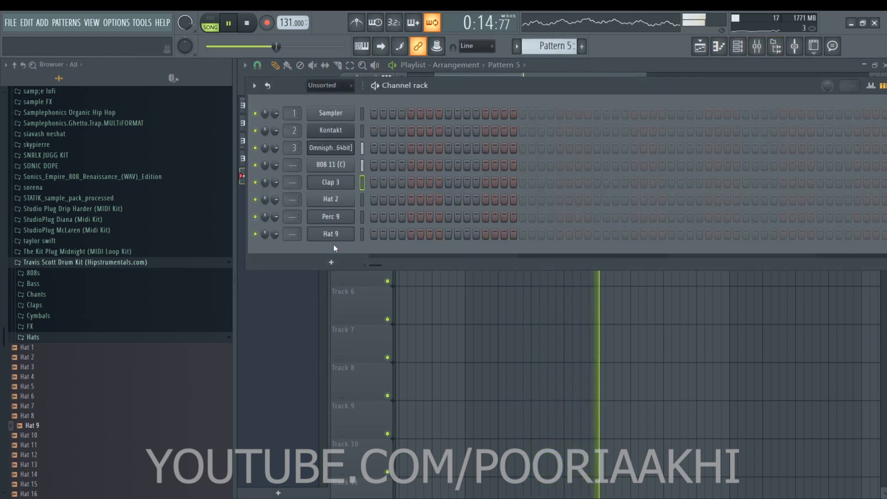
{"action": "right_click", "coordinate": [342, 204]}
{"action": "left_click", "coordinate": [512, 234]}
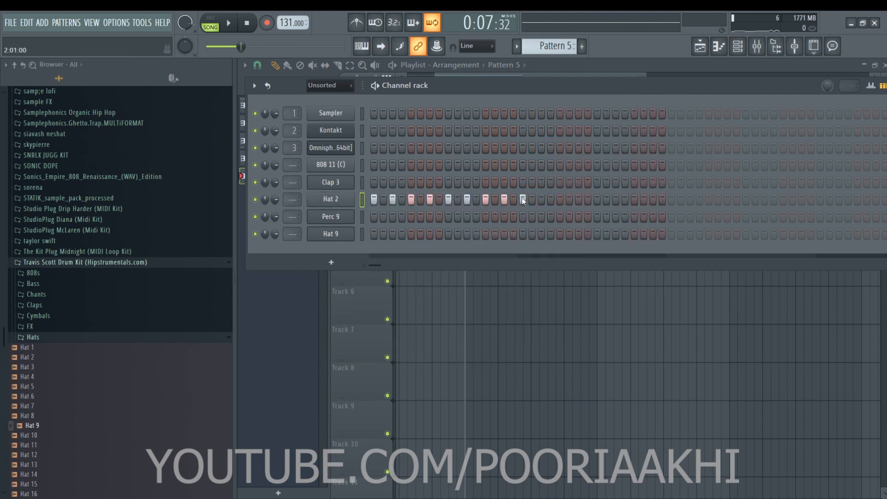
{"action": "right_click", "coordinate": [351, 199]}
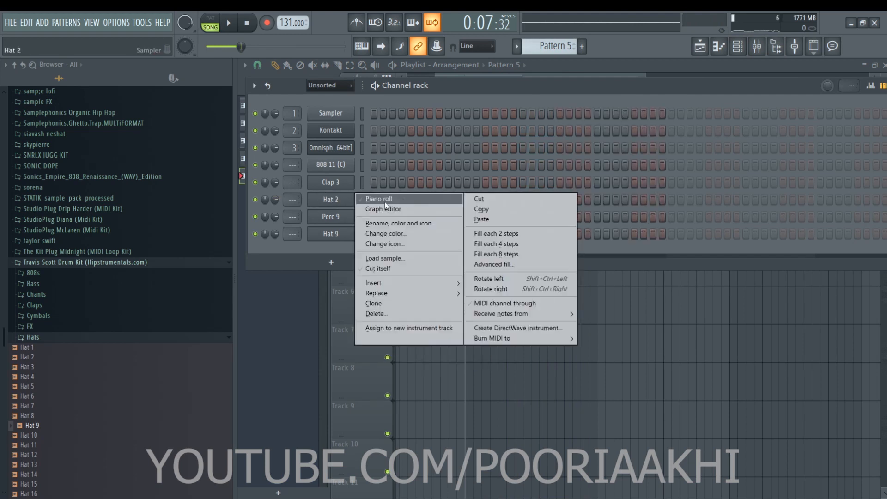
{"action": "left_click", "coordinate": [484, 235]}
In Pattern 6, program Perc 9 hits on steps 3, 15, 19 and 31.
{"action": "key", "text": "F6"}
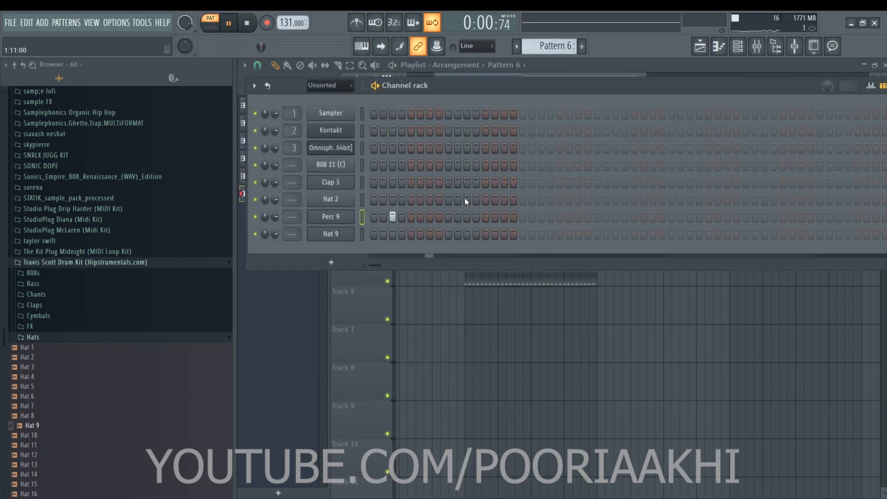
{"action": "key", "text": "space"}
{"action": "left_click", "coordinate": [541, 217]}
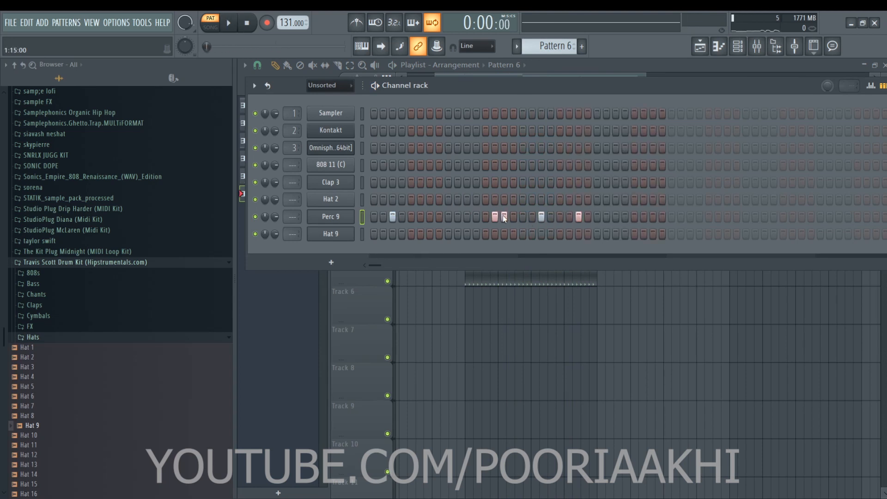
{"action": "left_click", "coordinate": [653, 217]}
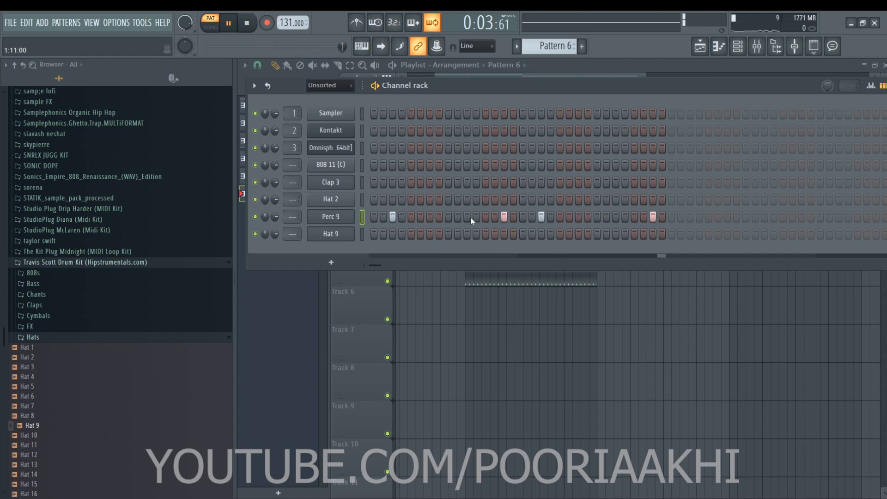
Raise all Perc 9 notes to G5 in the piano roll and play them back.
{"action": "right_click", "coordinate": [342, 222]}
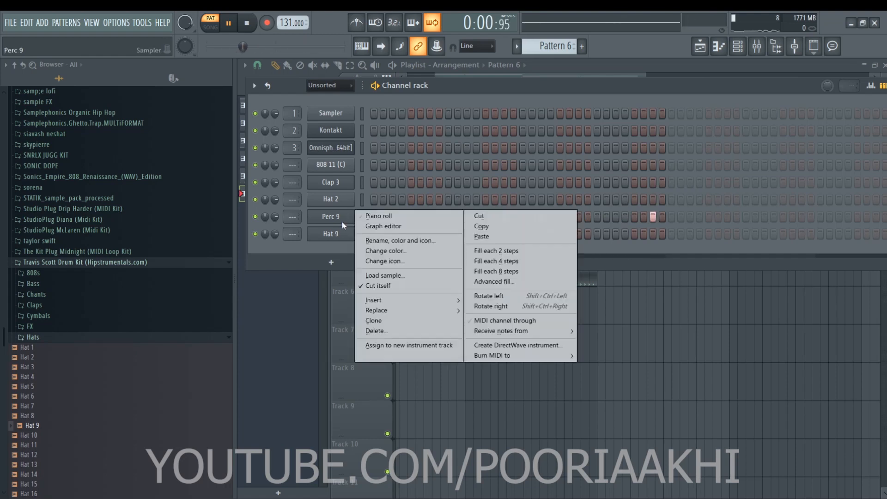
{"action": "left_click", "coordinate": [439, 218]}
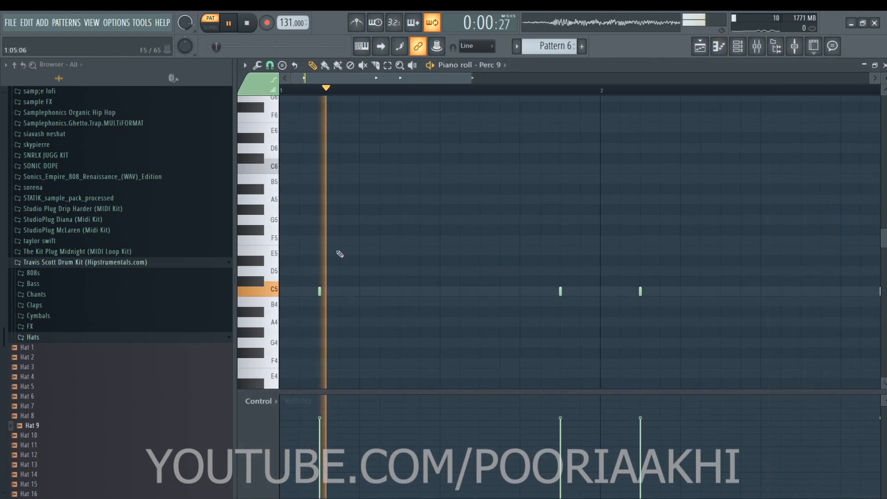
{"action": "key", "text": "space"}
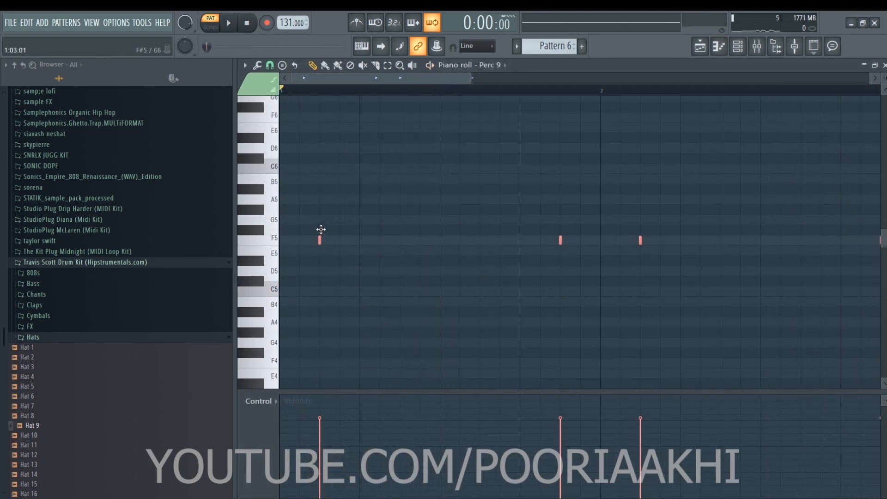
{"action": "key", "text": "space"}
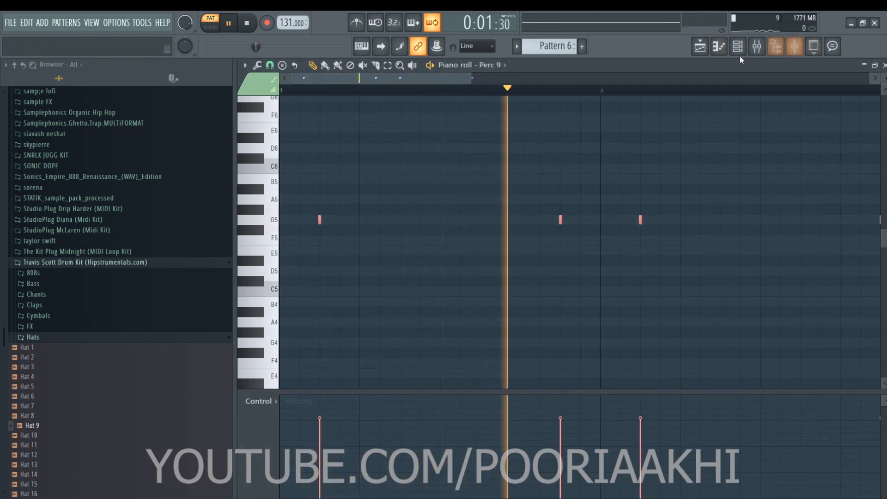
Copy the Perc 9 hits of Pattern 6 onto the Hat 9 channel and play the pattern.
{"action": "left_click", "coordinate": [738, 47]}
{"action": "right_click", "coordinate": [357, 218]}
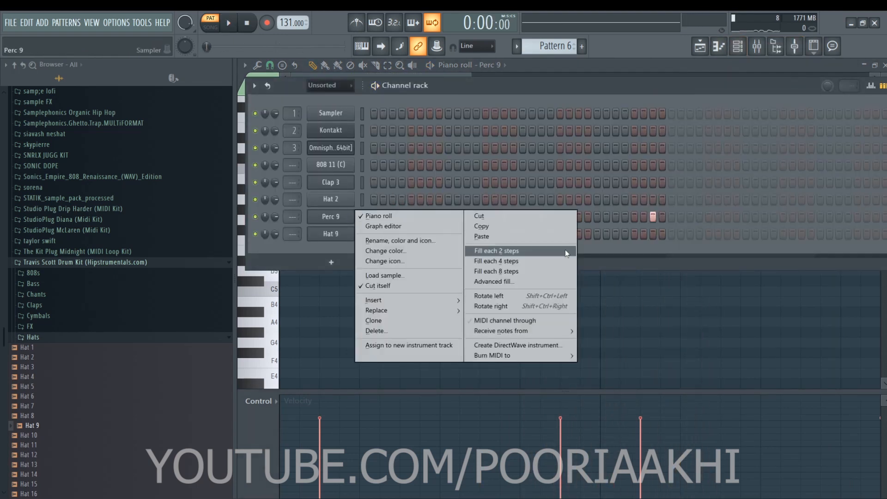
{"action": "left_click", "coordinate": [541, 229]}
{"action": "right_click", "coordinate": [350, 242]}
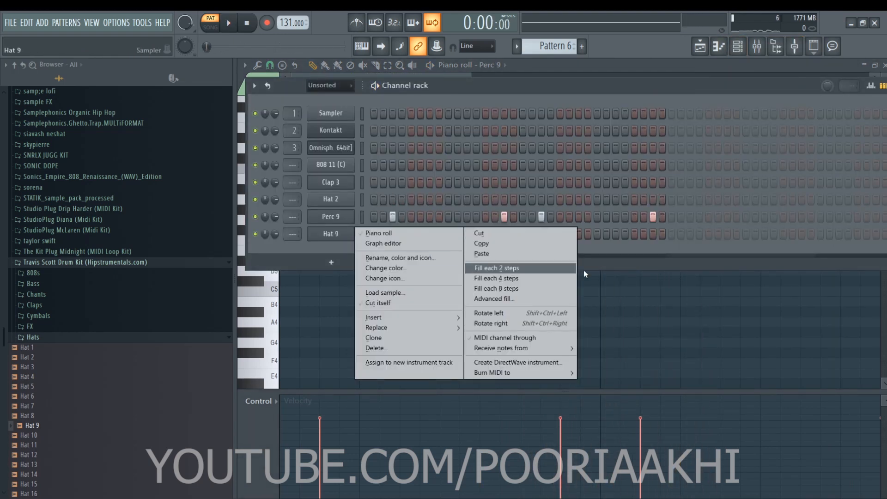
{"action": "left_click", "coordinate": [481, 253]}
{"action": "key", "text": "space"}
Lower all Hat 9 notes to G4 in the piano roll.
{"action": "right_click", "coordinate": [359, 233]}
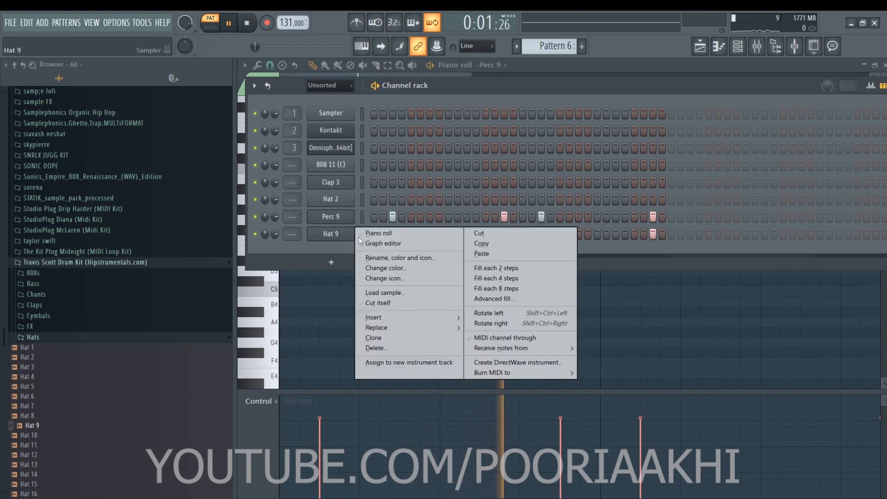
{"action": "left_click", "coordinate": [390, 233]}
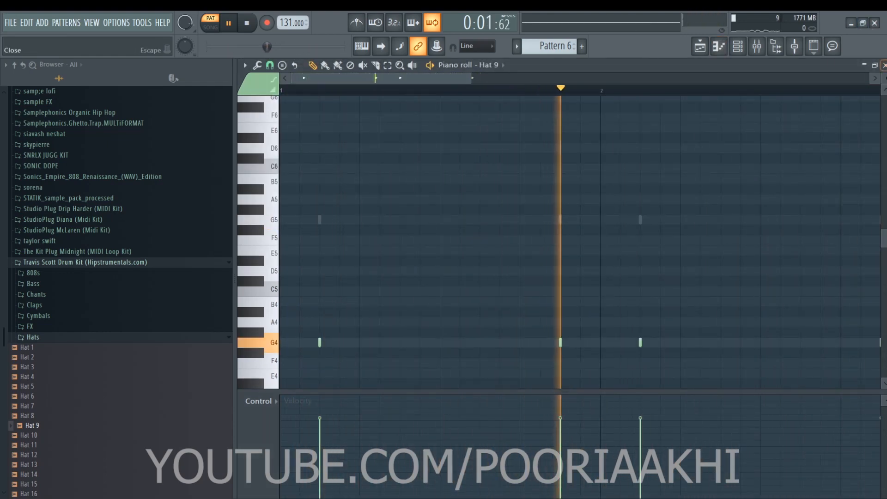
{"action": "left_click", "coordinate": [885, 64]}
Place two Pattern 6 clips on Track 6 at bars 5 and 7 and play the song from bar 5.
{"action": "key", "text": "F6"}
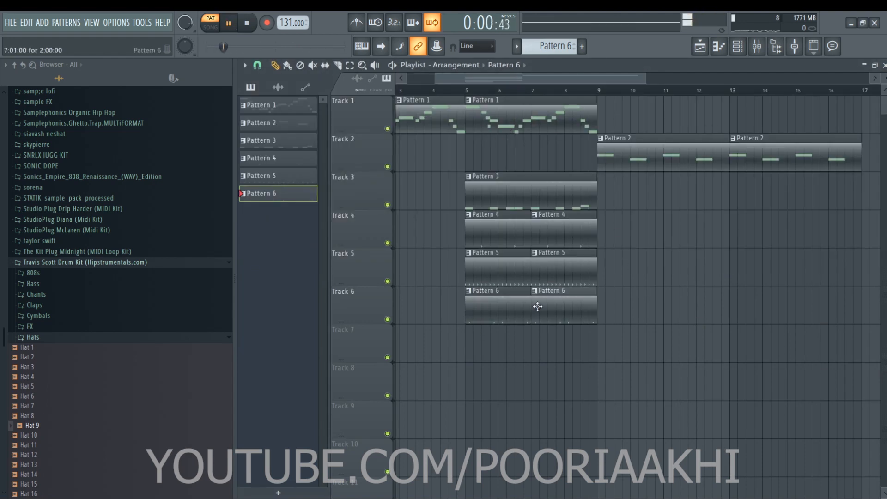
{"action": "left_click", "coordinate": [460, 90]}
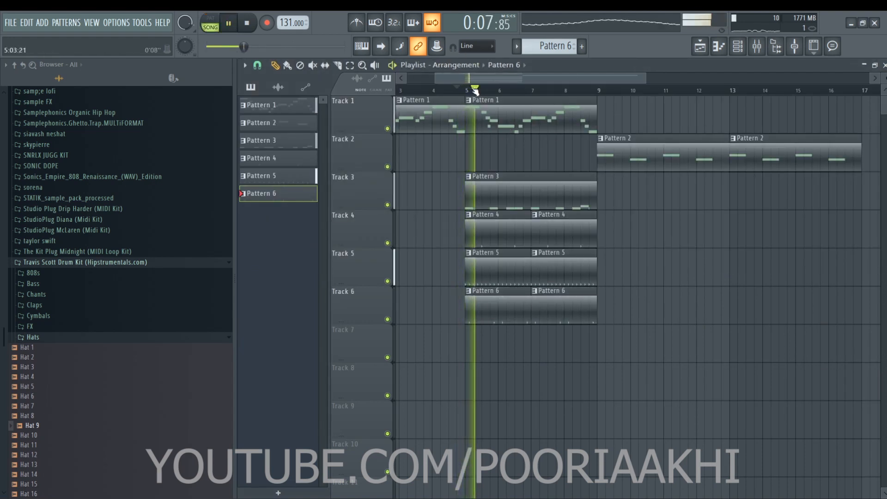
{"action": "scroll", "coordinate": [474, 90], "scroll_direction": "up", "scroll_amount": 1}
{"action": "scroll", "coordinate": [475, 90], "scroll_direction": "up", "scroll_amount": 3}
{"action": "scroll", "coordinate": [476, 90], "scroll_direction": "down", "scroll_amount": 4}
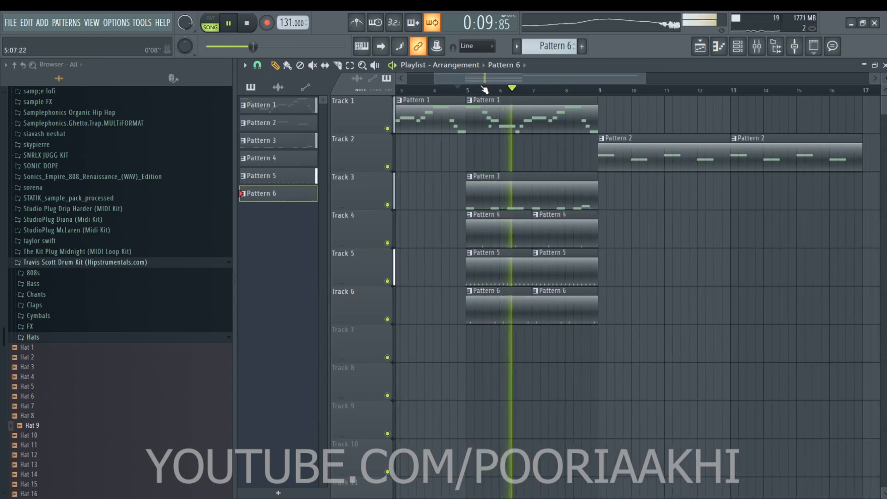
{"action": "scroll", "coordinate": [481, 83], "scroll_direction": "down", "scroll_amount": 2}
{"action": "scroll", "coordinate": [481, 85], "scroll_direction": "down", "scroll_amount": 2}
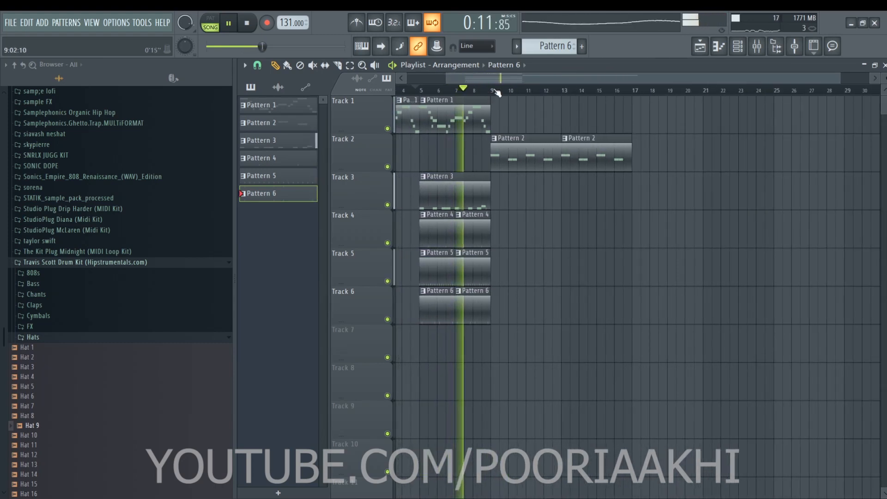
{"action": "scroll", "coordinate": [500, 80], "scroll_direction": "up", "scroll_amount": 2}
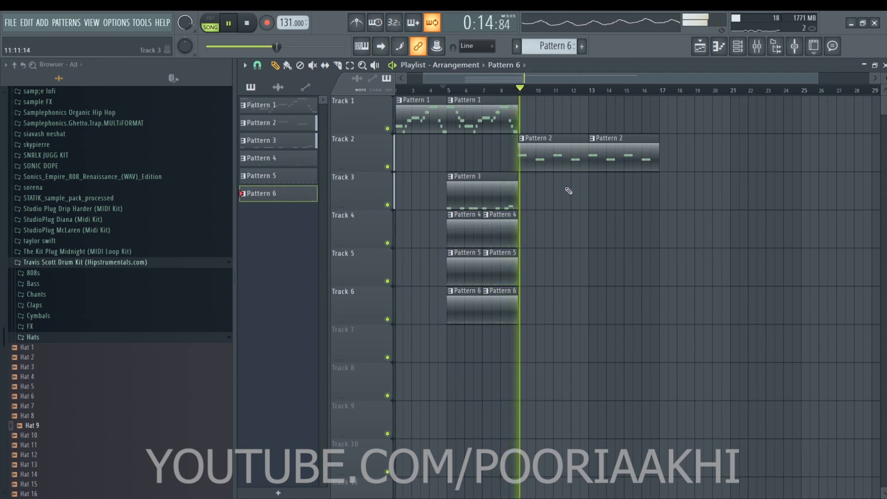
{"action": "key", "text": "space"}
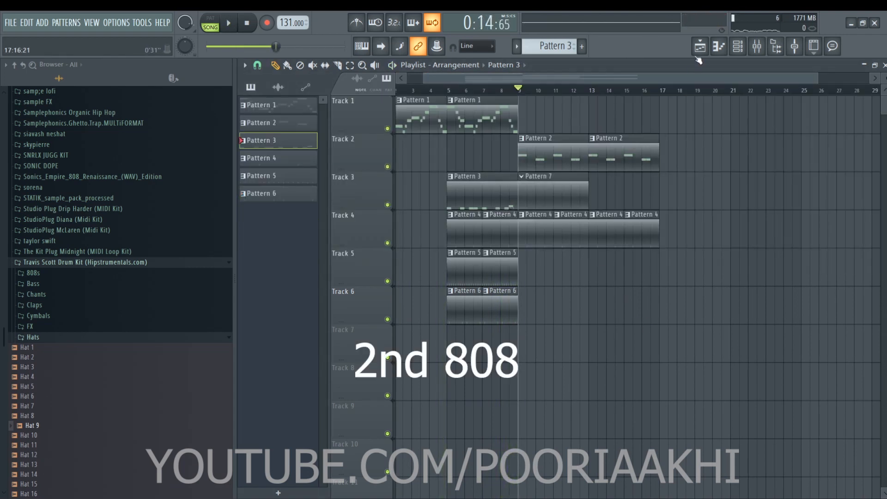
Copy the 808 11 (C) notes from Pattern 3 into Pattern 7.
{"action": "left_click", "coordinate": [739, 45]}
{"action": "right_click", "coordinate": [351, 165]}
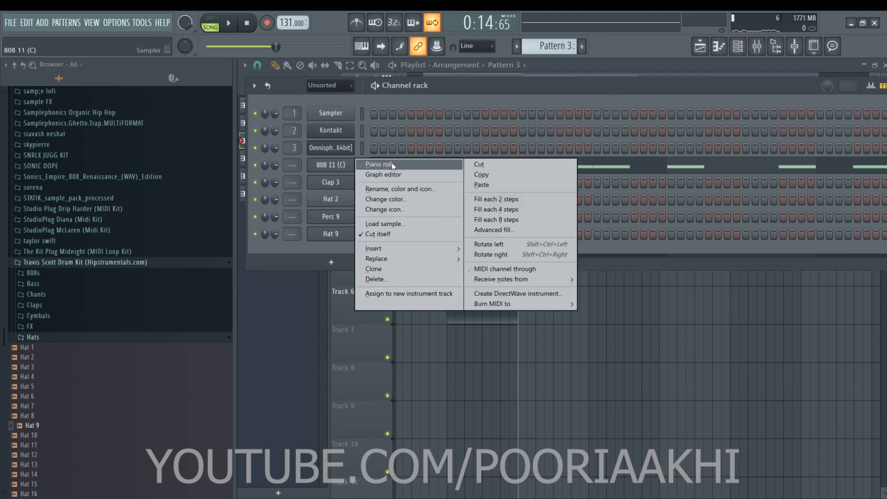
{"action": "left_click", "coordinate": [502, 175]}
{"action": "scroll", "coordinate": [558, 51], "scroll_direction": "down", "scroll_amount": 1}
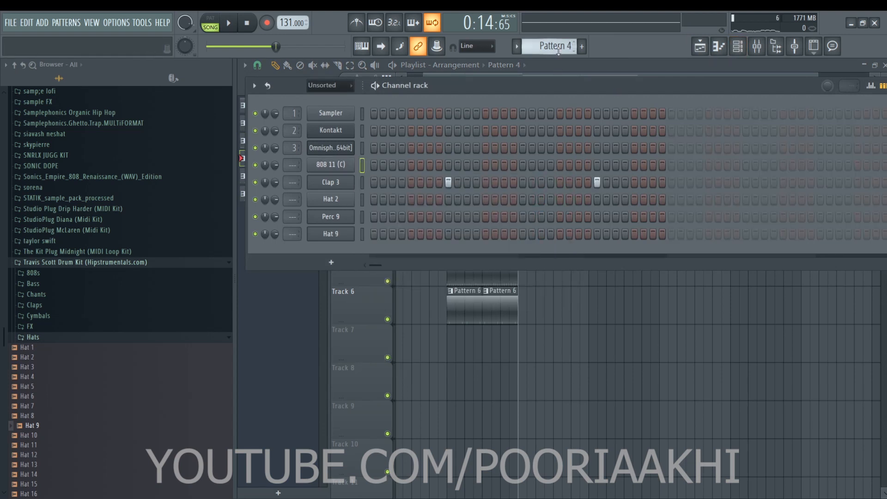
{"action": "scroll", "coordinate": [559, 50], "scroll_direction": "down", "scroll_amount": 1}
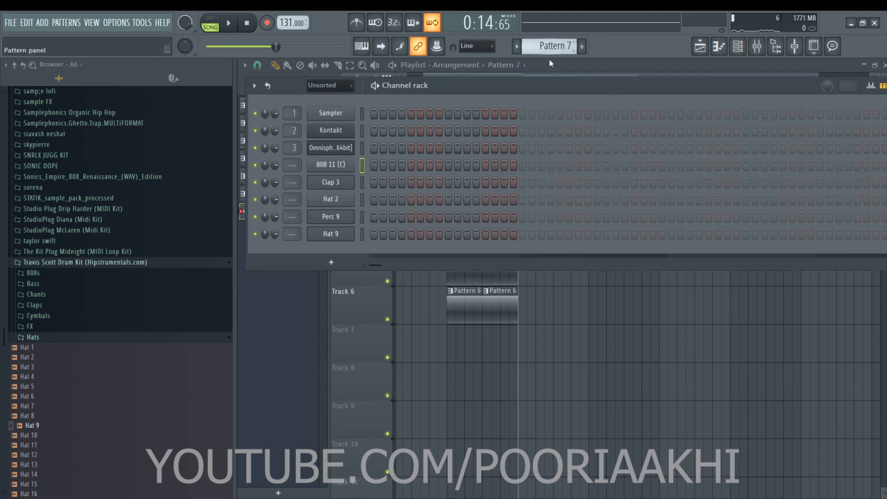
{"action": "right_click", "coordinate": [338, 165]}
{"action": "left_click", "coordinate": [520, 184]}
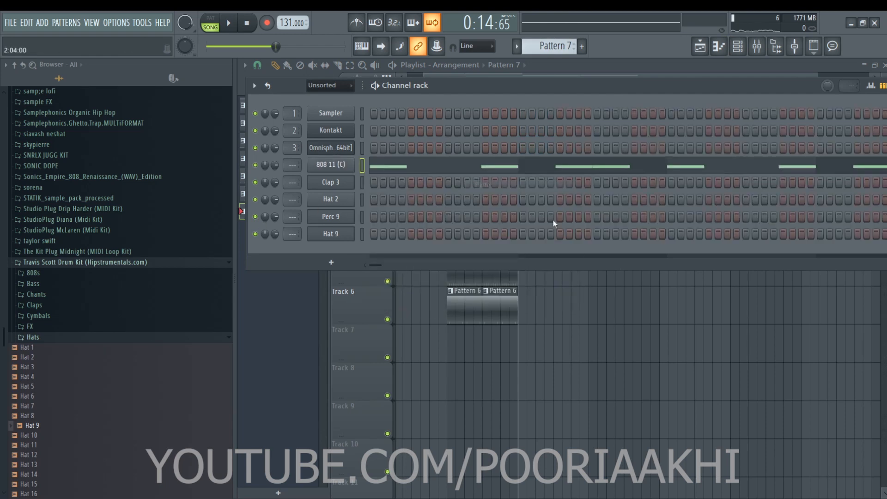
In Pattern 7's 808 piano roll, shorten one C5 note in bar 2 and one in bar 4, following each with a short G5.
{"action": "key", "text": "F6"}
{"action": "key", "text": "space"}
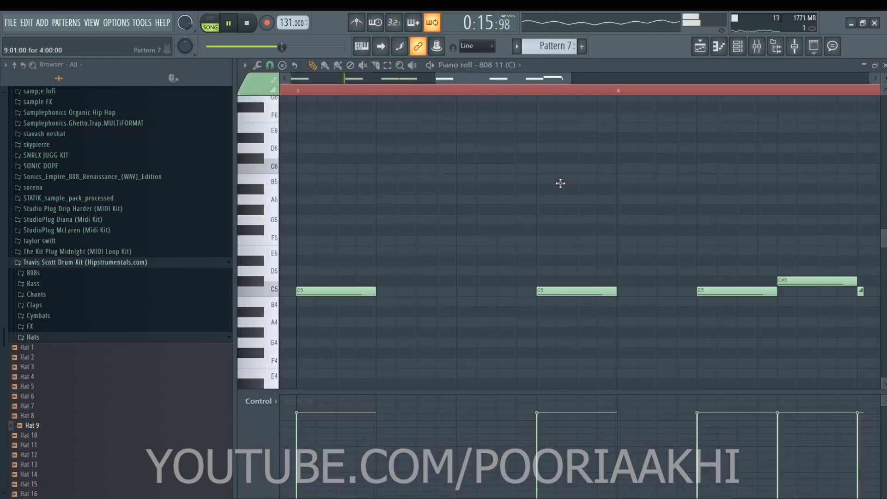
{"action": "double_click", "coordinate": [562, 181]}
{"action": "scroll", "coordinate": [516, 94], "scroll_direction": "down", "scroll_amount": 3}
{"action": "scroll", "coordinate": [324, 86], "scroll_direction": "down", "scroll_amount": 2}
{"action": "key", "text": "space"}
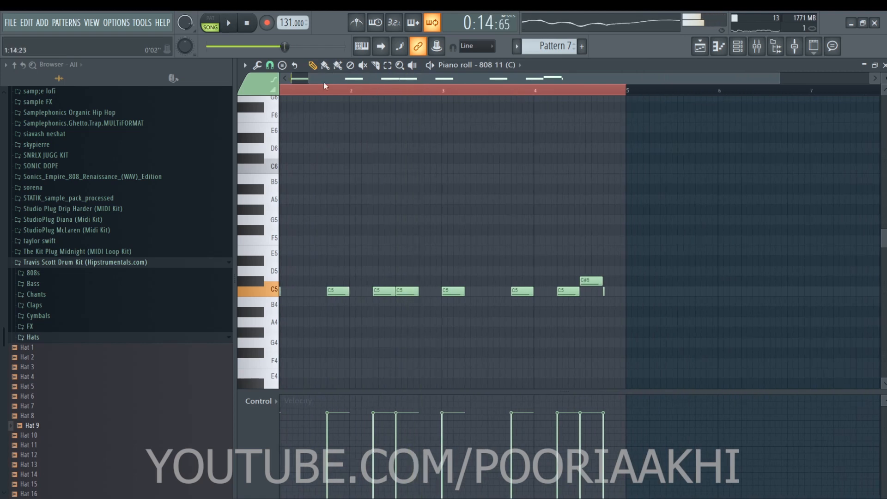
{"action": "scroll", "coordinate": [336, 84], "scroll_direction": "up", "scroll_amount": 1}
{"action": "key", "text": "space"}
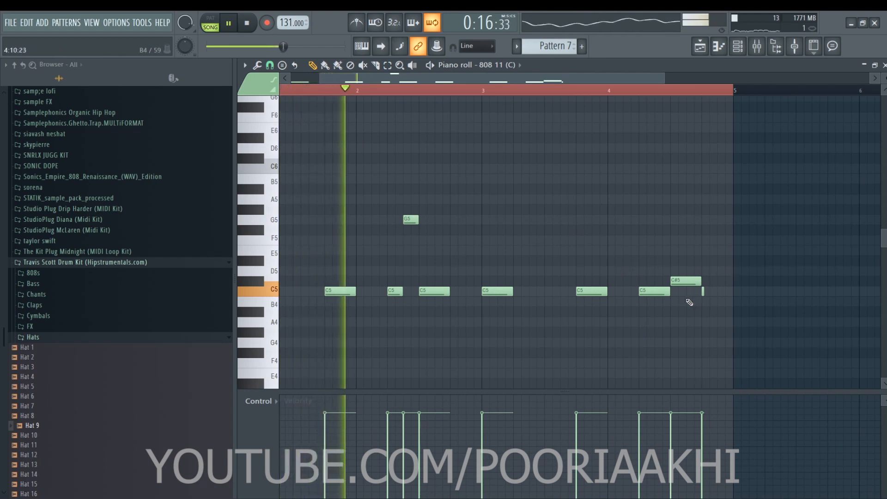
{"action": "left_click_drag", "start_coordinate": [667, 292], "coordinate": [654, 292]}
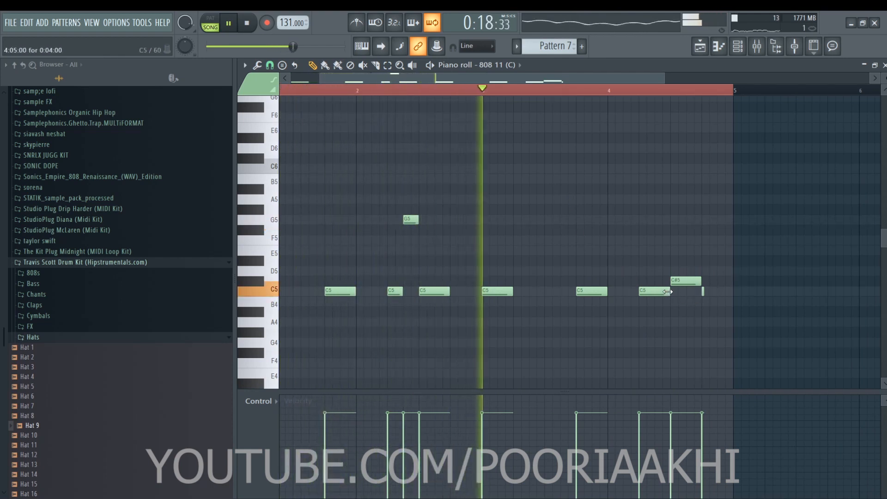
{"action": "left_click", "coordinate": [664, 219]}
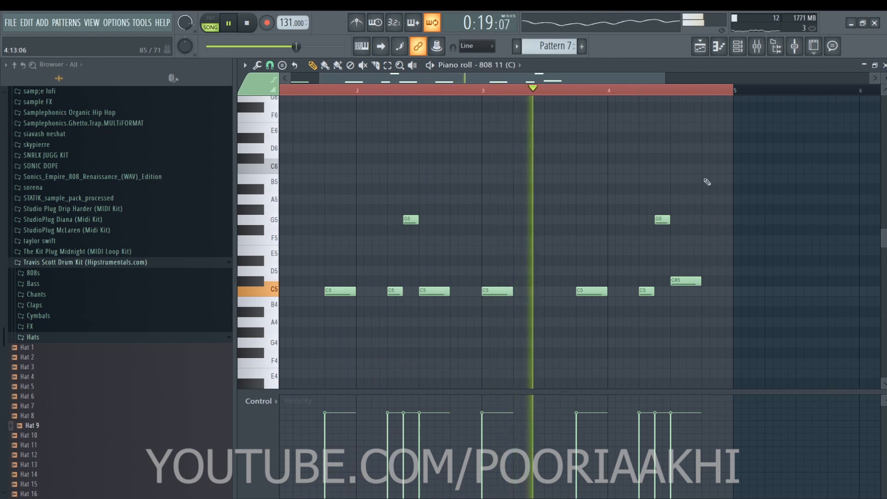
Add three very short 808 notes at the end of bar 4, move them to G5 and play them back.
{"action": "left_click", "coordinate": [706, 169]}
{"action": "left_click_drag", "start_coordinate": [716, 169], "coordinate": [708, 170]}
{"action": "left_click", "coordinate": [713, 169]}
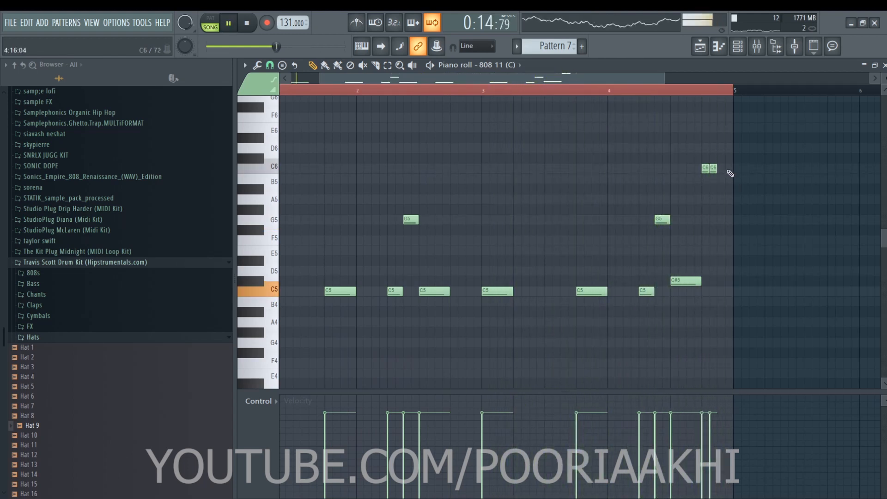
{"action": "left_click", "coordinate": [706, 91]}
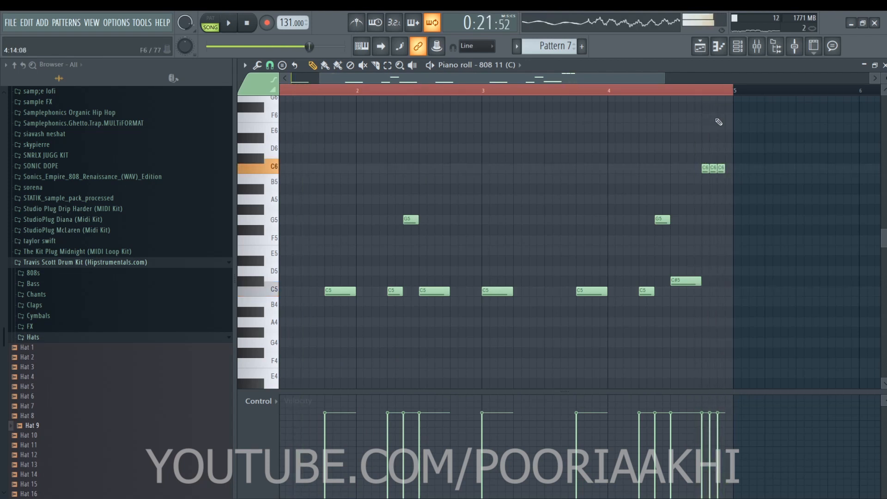
{"action": "left_click_drag", "start_coordinate": [736, 158], "coordinate": [701, 168]}
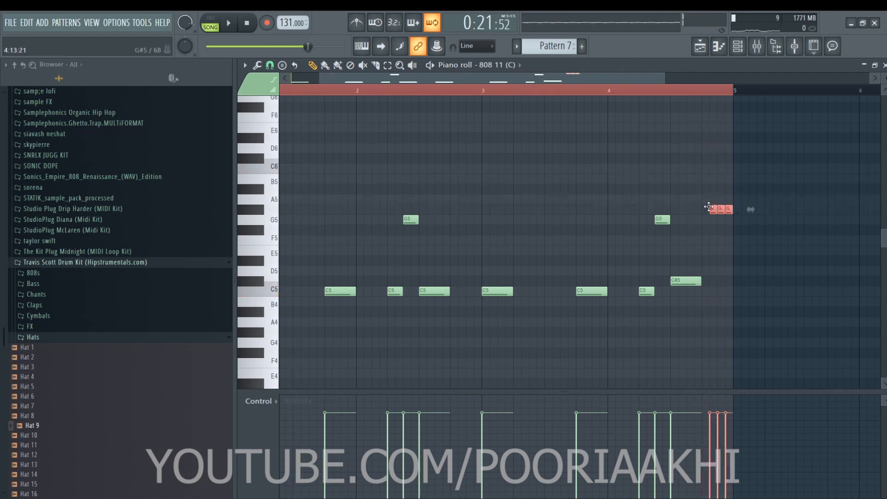
{"action": "key", "text": "space"}
{"action": "left_click_drag", "start_coordinate": [708, 207], "coordinate": [705, 221]}
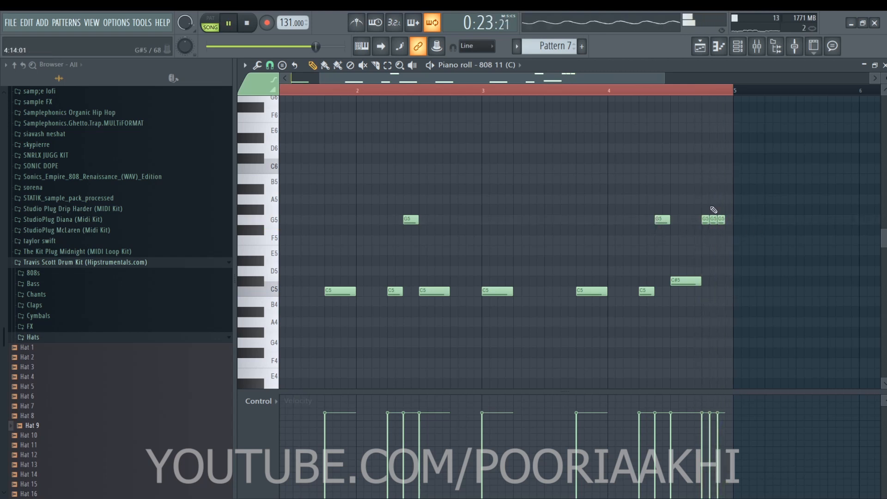
Place a second Pattern 7 clip on Track 3 at bar 13 and play the song from just before bar 9.
{"action": "left_click", "coordinate": [884, 65]}
{"action": "left_click", "coordinate": [868, 85]}
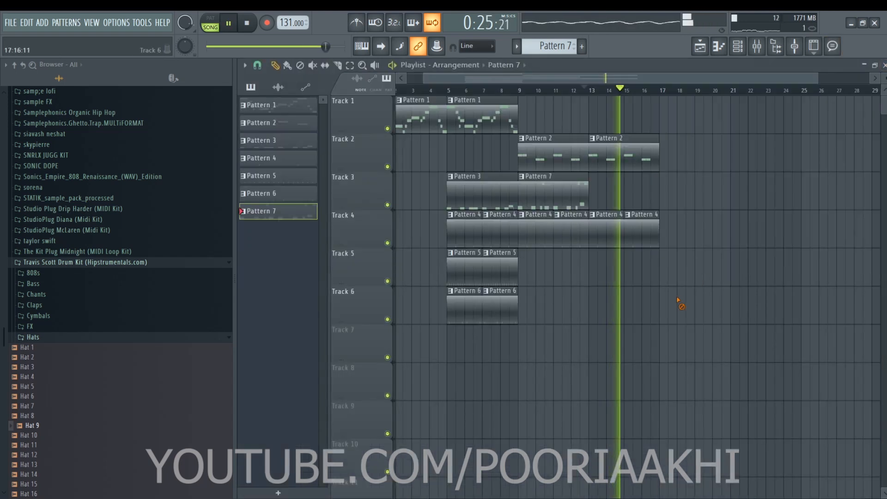
{"action": "left_click", "coordinate": [590, 197]}
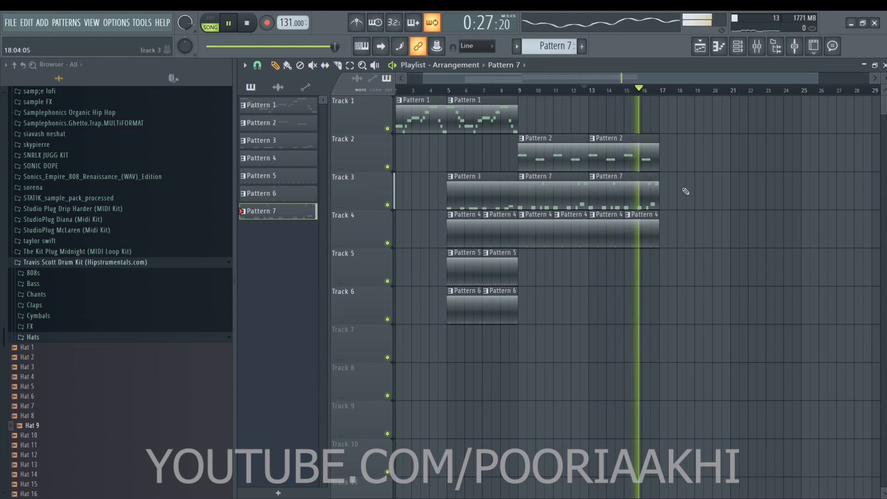
{"action": "left_click", "coordinate": [509, 90]}
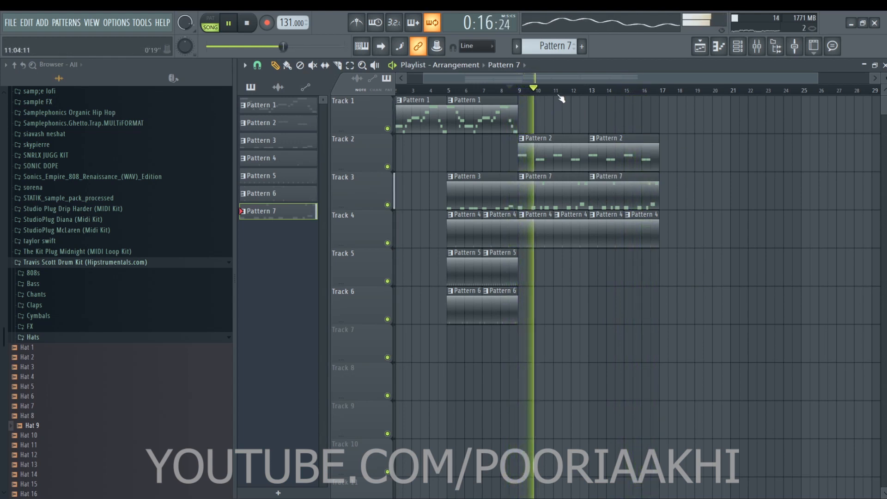
Place a Pattern 5 clip on Track 5 at bar 9 and make that clip unique.
{"action": "left_click", "coordinate": [526, 270]}
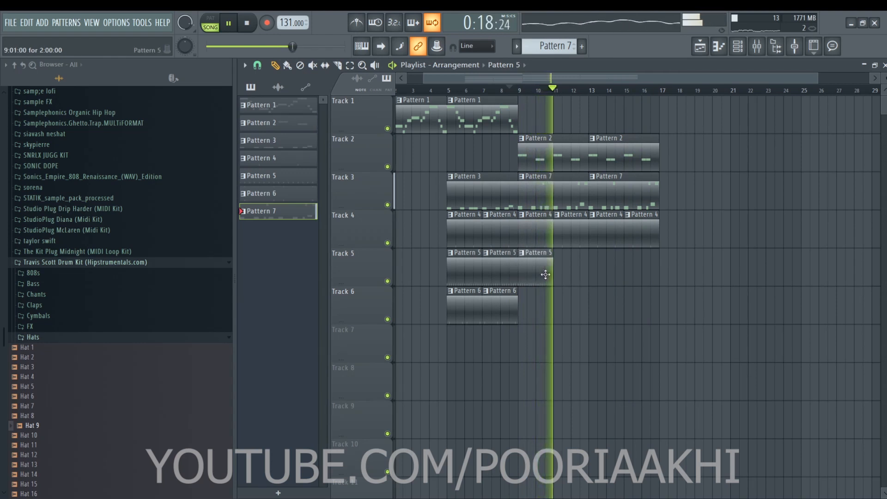
{"action": "key", "text": "space"}
{"action": "left_click", "coordinate": [522, 253]}
{"action": "left_click", "coordinate": [559, 322]}
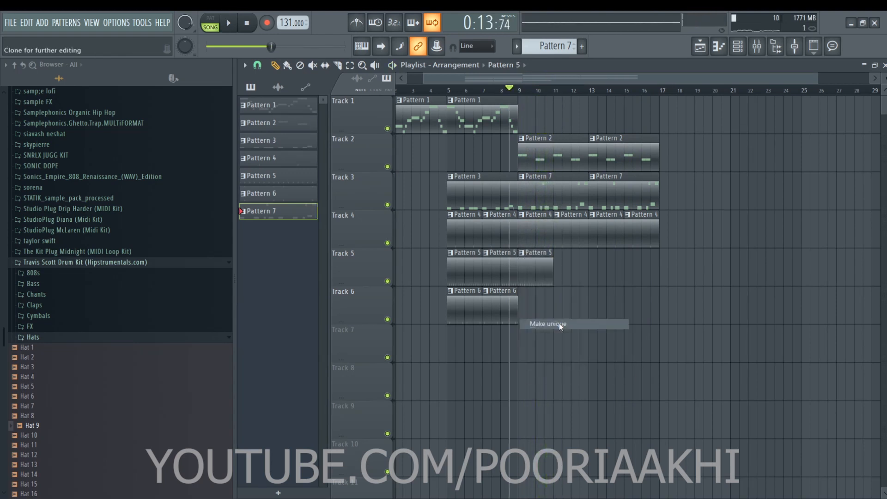
In the unique clip's Hat 2 piano roll, set the snap to 1/4 step and draw fast hat rolls on C5, A4, G#4 and G4.
{"action": "double_click", "coordinate": [545, 265]}
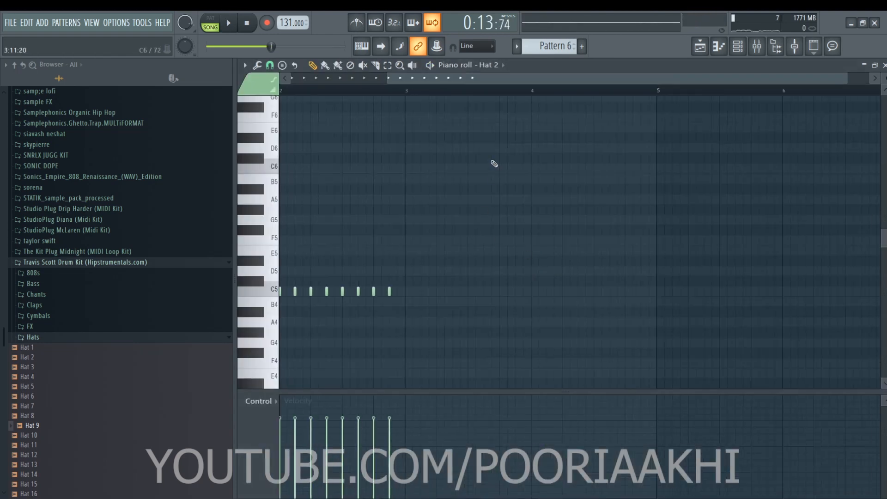
{"action": "left_click_drag", "start_coordinate": [503, 78], "coordinate": [402, 81]}
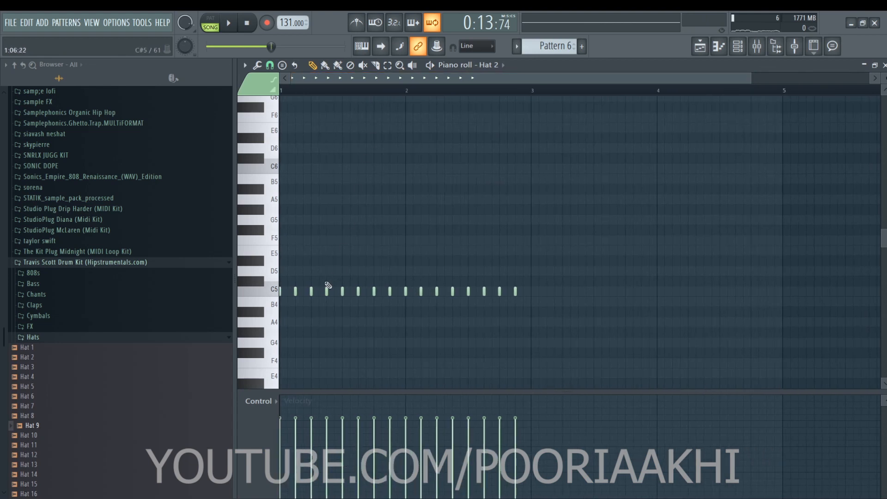
{"action": "left_click", "coordinate": [270, 65]}
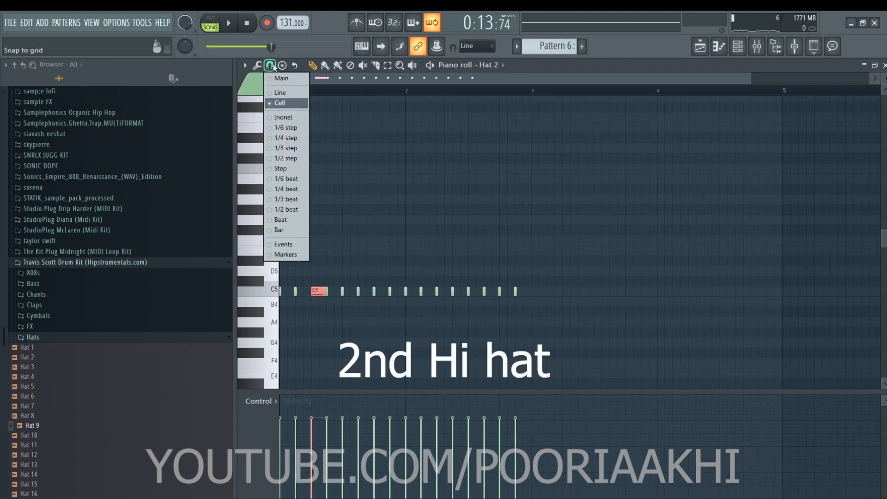
{"action": "left_click", "coordinate": [286, 137]}
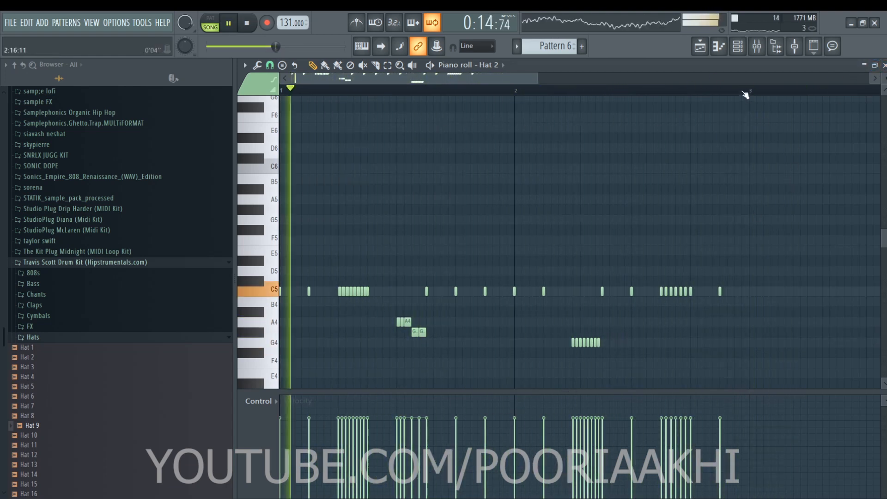
Delete two notes from the last C5 hat roll in bar 2 and play the song again.
{"action": "scroll", "coordinate": [745, 95], "scroll_direction": "up", "scroll_amount": 2}
{"action": "right_click", "coordinate": [650, 291]}
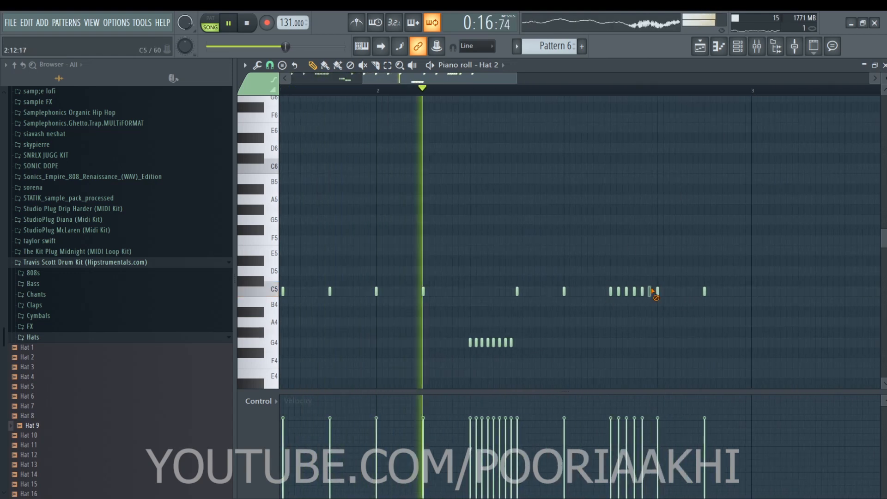
{"action": "right_click", "coordinate": [636, 290]}
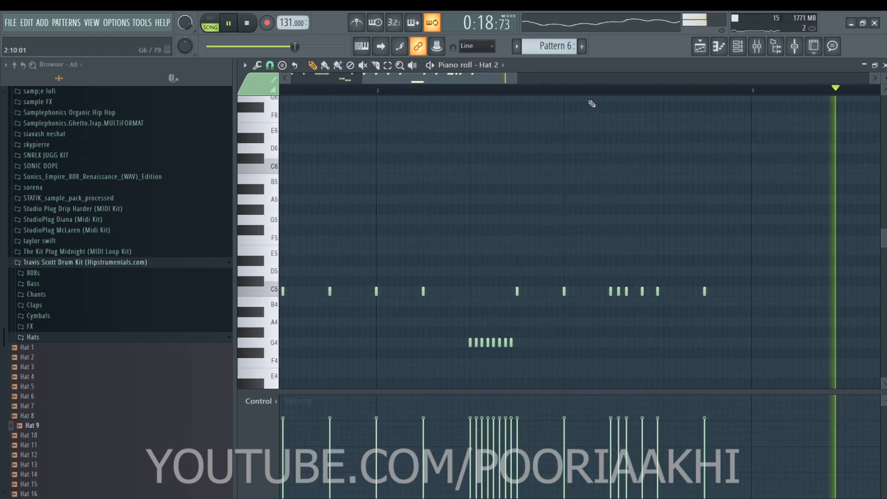
{"action": "left_click", "coordinate": [585, 93]}
{"action": "scroll", "coordinate": [585, 95], "scroll_direction": "down", "scroll_amount": 3}
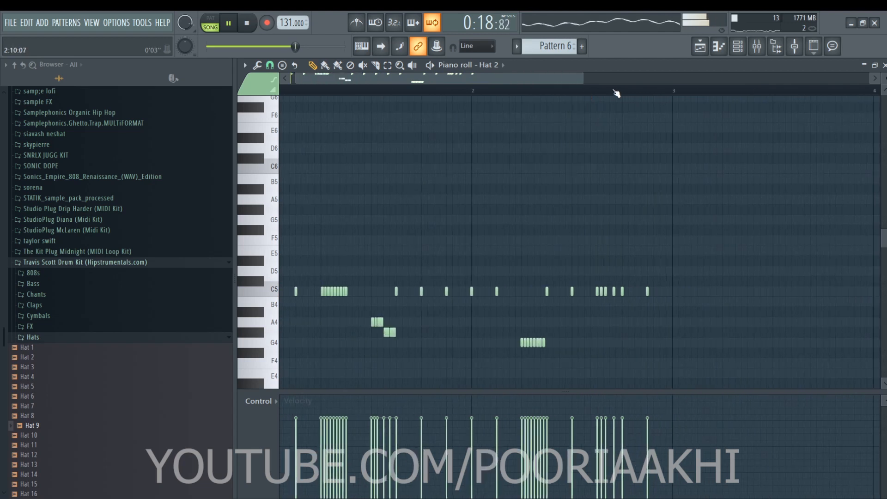
Place three more Pattern 6 clips on Track 5, at bars 11, 13 and 15.
{"action": "left_click", "coordinate": [884, 65]}
{"action": "right_click", "coordinate": [619, 346]}
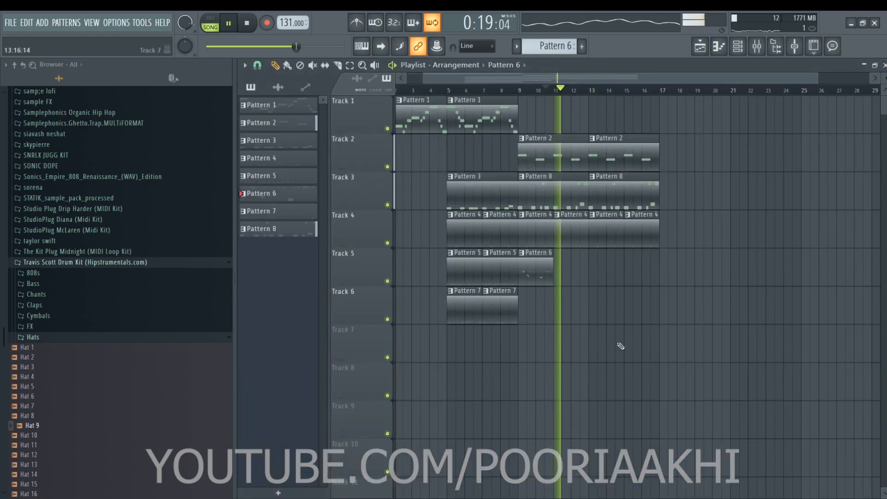
{"action": "left_click", "coordinate": [568, 266]}
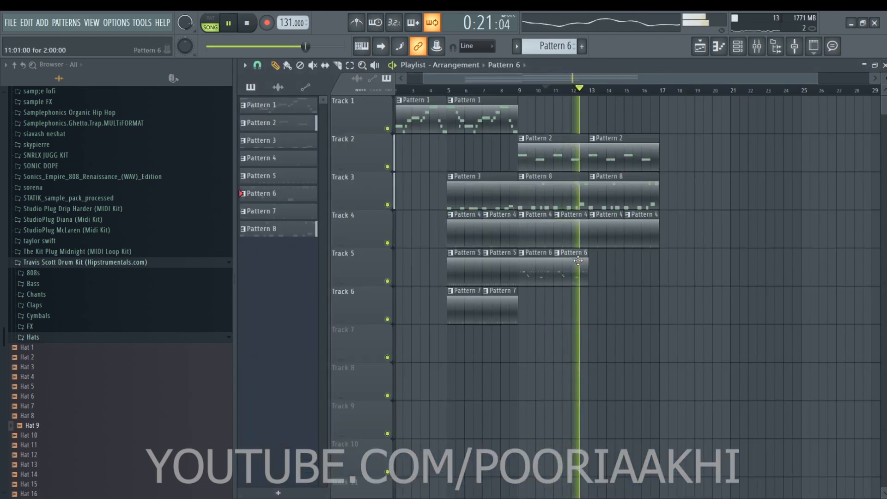
{"action": "left_click", "coordinate": [601, 270]}
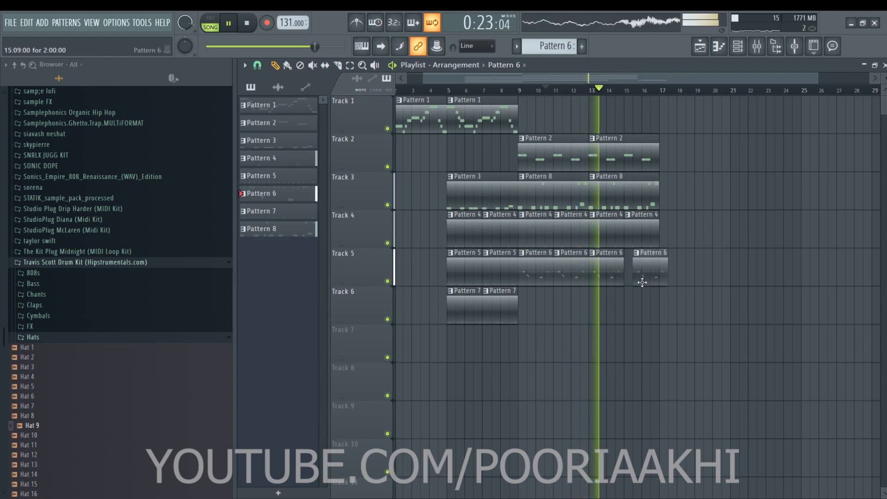
{"action": "left_click", "coordinate": [640, 270]}
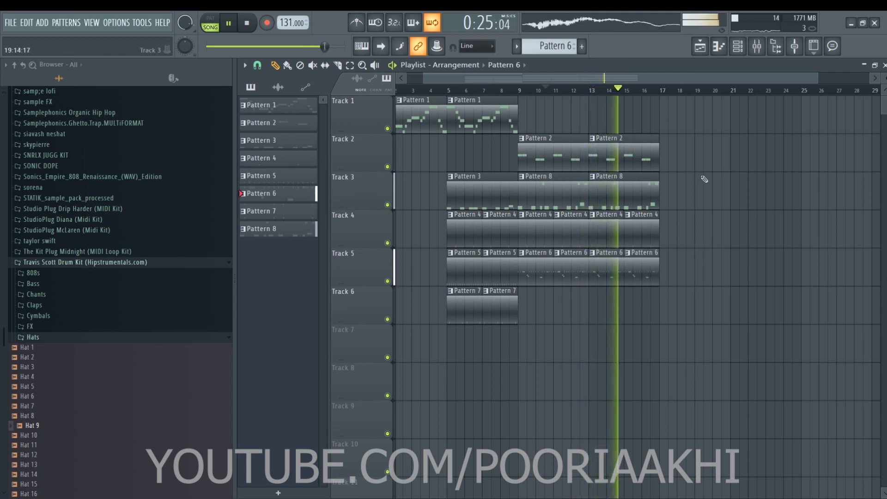
Move all clips from bar 9 onward to bar 13 and fill bars 9 to 13 with copies of the clips in bars 5 to 9.
{"action": "key", "text": "space"}
{"action": "key", "text": "space"}
{"action": "left_click_drag", "start_coordinate": [724, 99], "coordinate": [533, 277]}
{"action": "left_click_drag", "start_coordinate": [533, 259], "coordinate": [603, 254]}
{"action": "left_click_drag", "start_coordinate": [527, 97], "coordinate": [457, 310]}
{"action": "left_click_drag", "start_coordinate": [455, 314], "coordinate": [526, 315]}
{"action": "left_click", "coordinate": [617, 99], "text": "ctrl"}
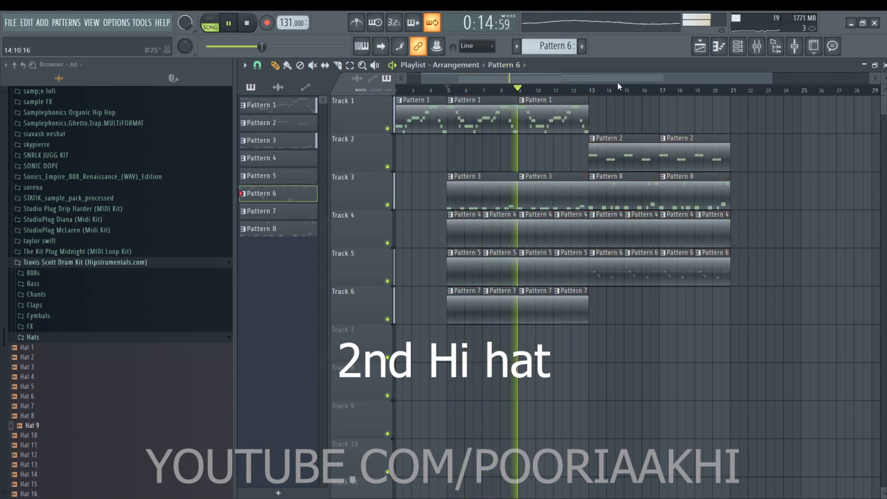
Duplicate the clips of bars 5 to 13 on Tracks 1 and 3 to 6 at bar 21 and play the song from bar 19.
{"action": "left_click_drag", "start_coordinate": [617, 81], "coordinate": [657, 82]}
{"action": "key", "text": "space"}
{"action": "left_click_drag", "start_coordinate": [554, 98], "coordinate": [466, 231]}
{"action": "left_click_drag", "start_coordinate": [518, 98], "coordinate": [685, 305]}
{"action": "left_click", "coordinate": [641, 91]}
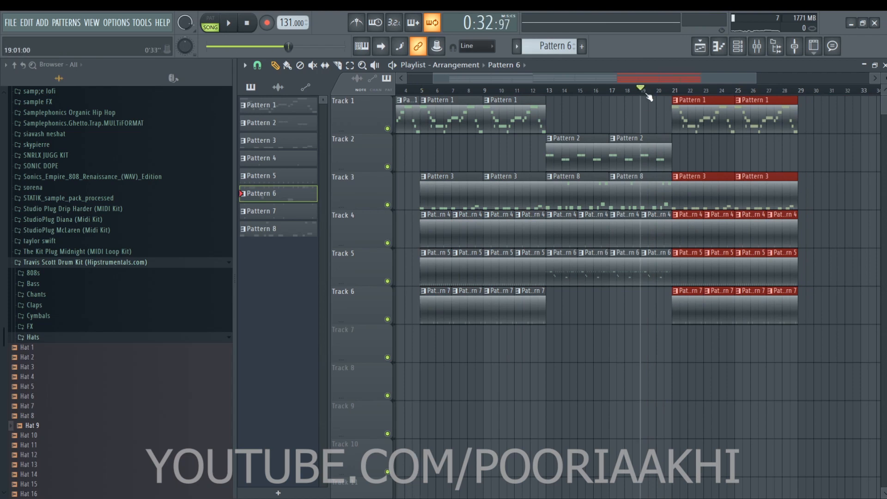
{"action": "key", "text": "space"}
{"action": "scroll", "coordinate": [843, 93], "scroll_direction": "up", "scroll_amount": 2}
{"action": "scroll", "coordinate": [844, 94], "scroll_direction": "down", "scroll_amount": 2}
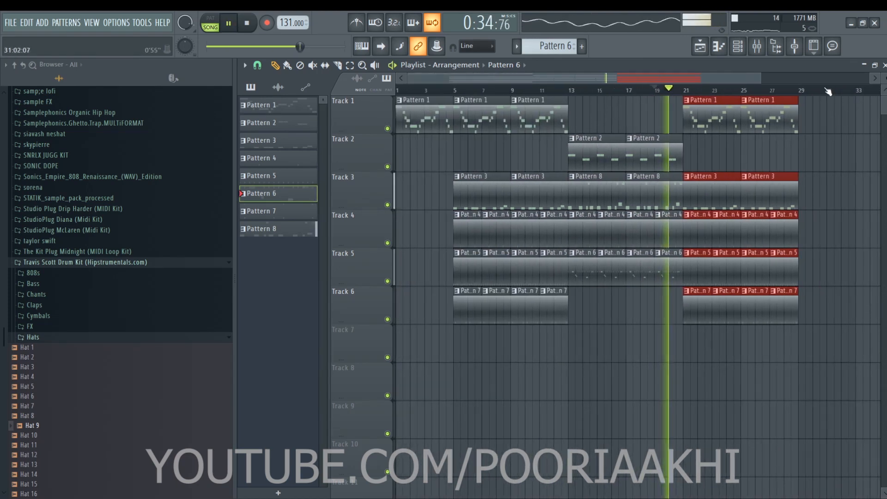
{"action": "left_click_drag", "start_coordinate": [686, 77], "coordinate": [792, 80]}
{"action": "left_click", "coordinate": [798, 104], "text": "ctrl"}
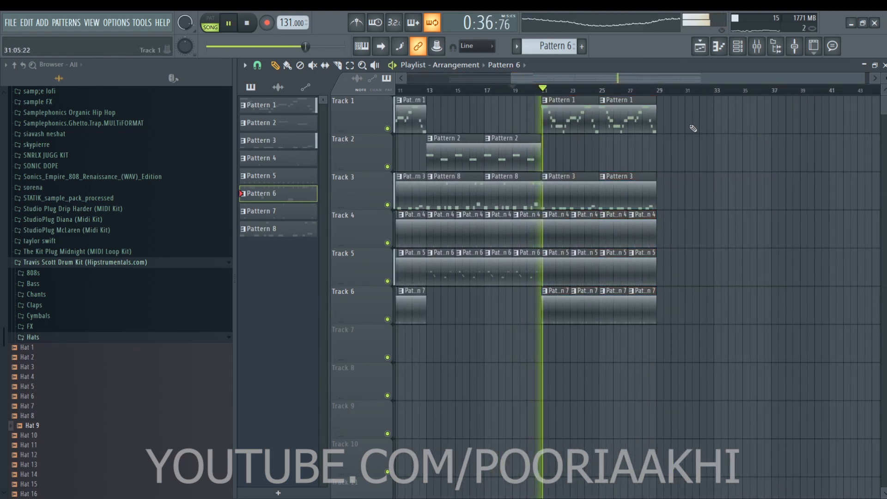
Place a copy of the Pattern 1 clip on Track 1 at bar 29 and make that clip unique.
{"action": "mouse_move", "coordinate": [640, 124]}
{"action": "left_mouse_down"}
{"action": "mouse_move", "coordinate": [711, 124]}
{"action": "mouse_move", "coordinate": [694, 124]}
{"action": "left_mouse_up"}
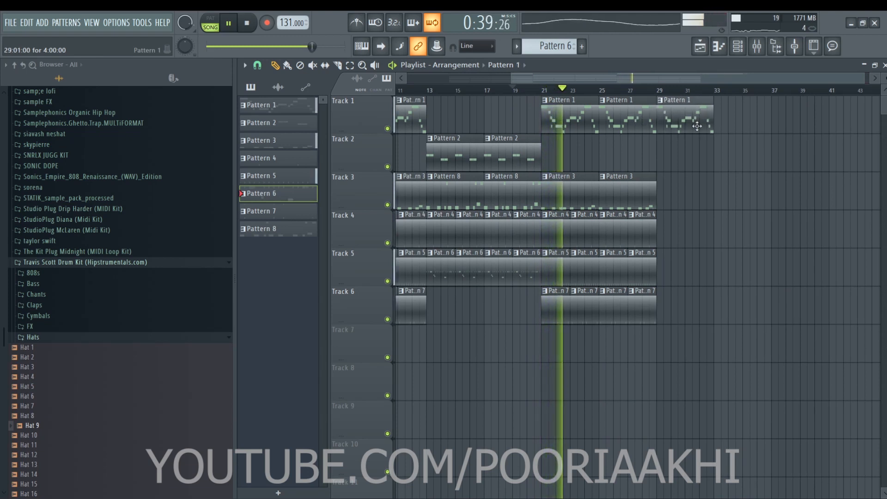
{"action": "right_click", "coordinate": [665, 109]}
{"action": "left_click", "coordinate": [705, 173]}
Transpose the Kontakt notes in the unique Track 1 clip down one octave and return to the playlist.
{"action": "double_click", "coordinate": [682, 130]}
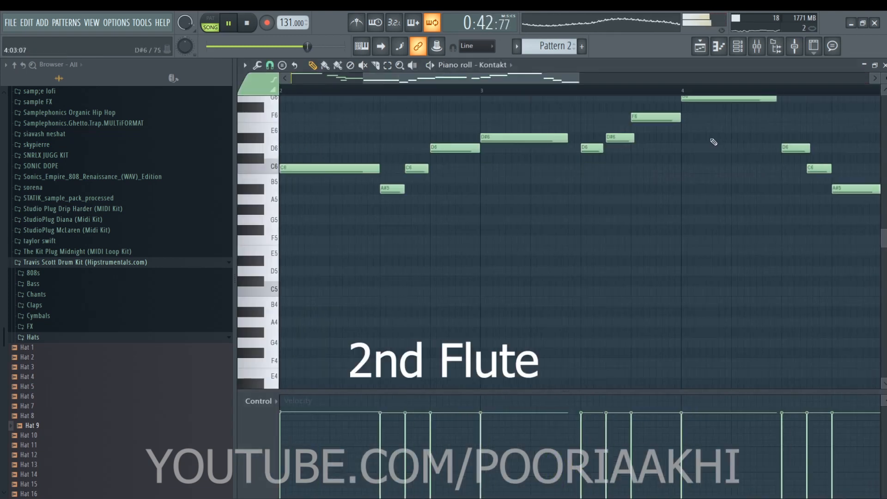
{"action": "key", "text": "ctrl+Down"}
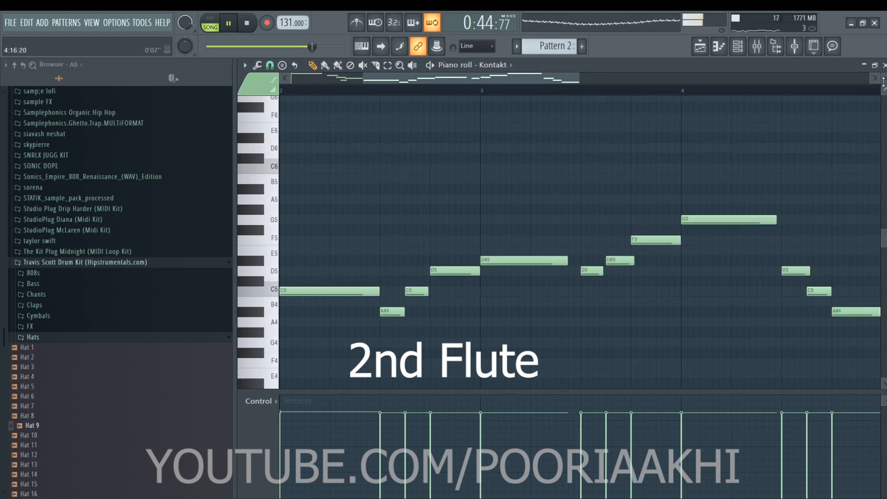
{"action": "left_click", "coordinate": [884, 65]}
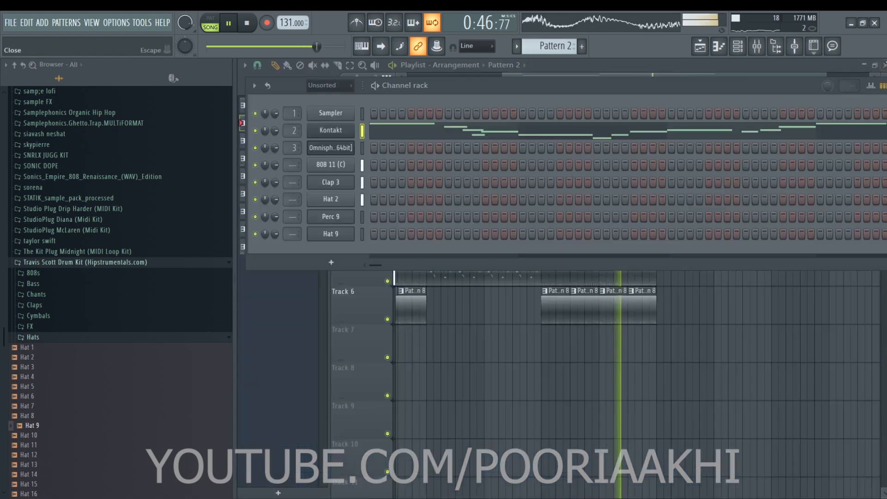
{"action": "left_click", "coordinate": [762, 378]}
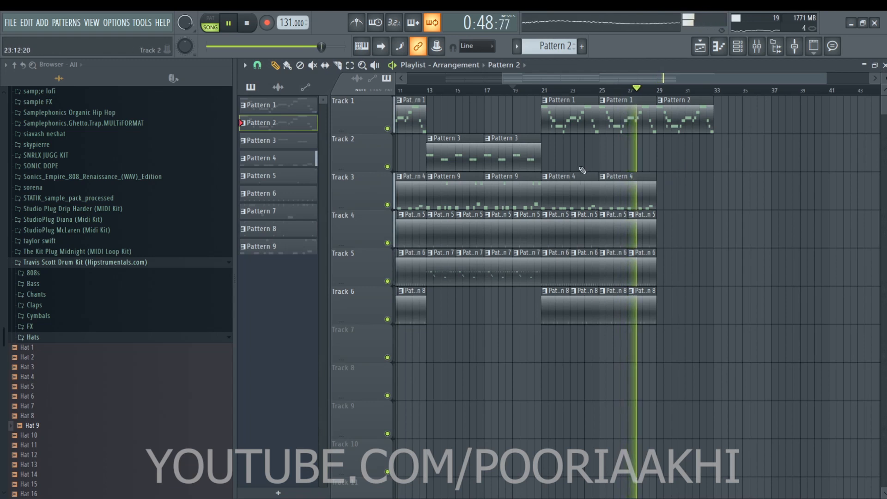
Duplicate the clips of bars 21 to 29 on Tracks 3 to 6 at bar 29, and play that section from bar 29.
{"action": "left_click_drag", "start_coordinate": [530, 195], "coordinate": [489, 233]}
{"action": "left_click_drag", "start_coordinate": [727, 178], "coordinate": [668, 302]}
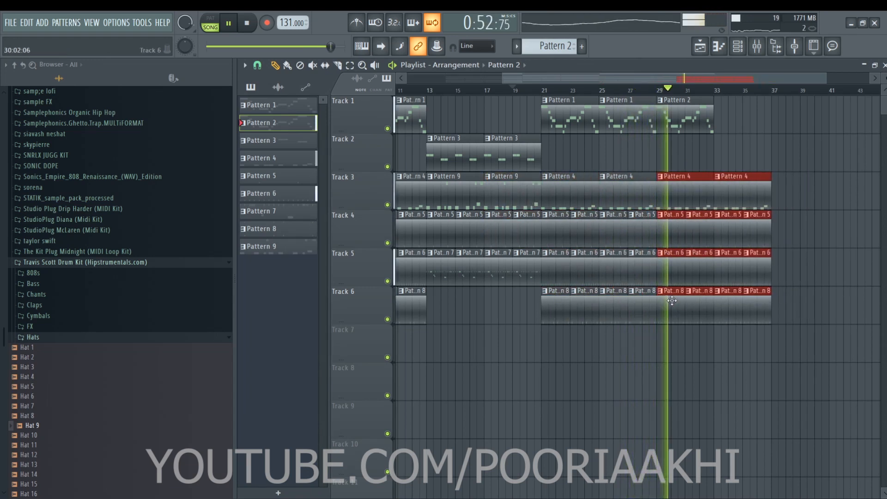
{"action": "left_click", "coordinate": [784, 128], "text": "ctrl"}
{"action": "left_click", "coordinate": [657, 91]}
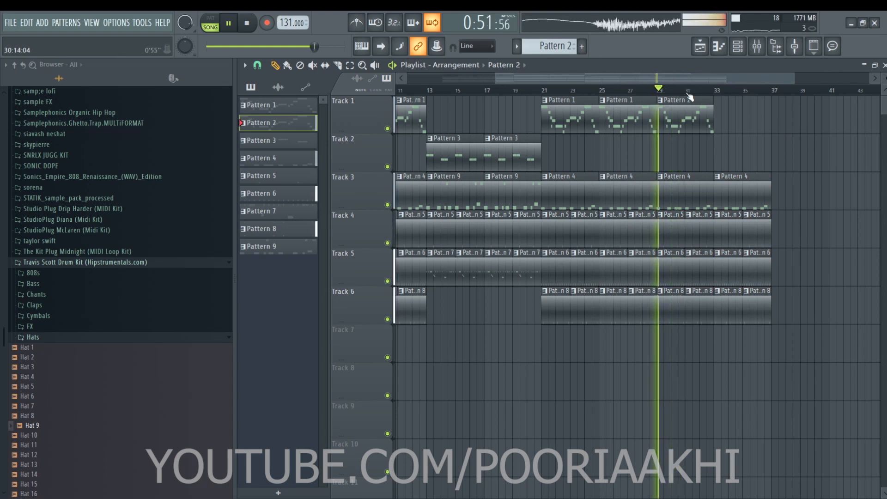
{"action": "scroll", "coordinate": [718, 93], "scroll_direction": "up", "scroll_amount": 3}
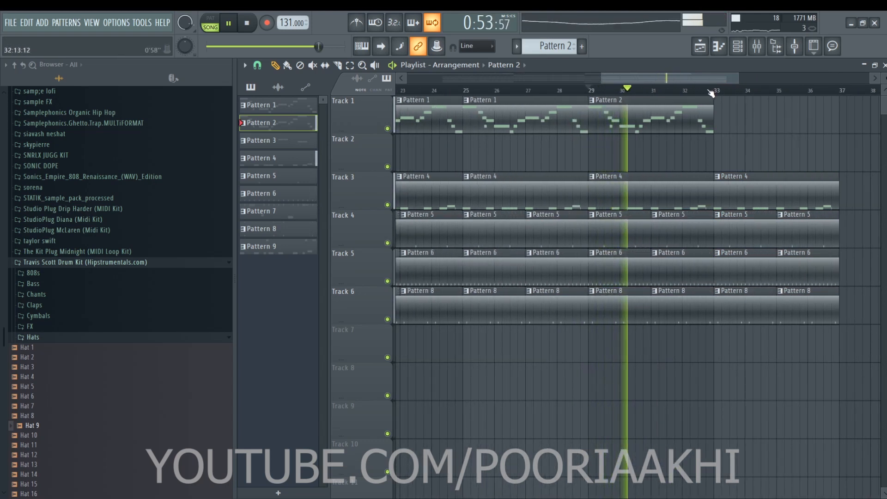
{"action": "key", "text": "space"}
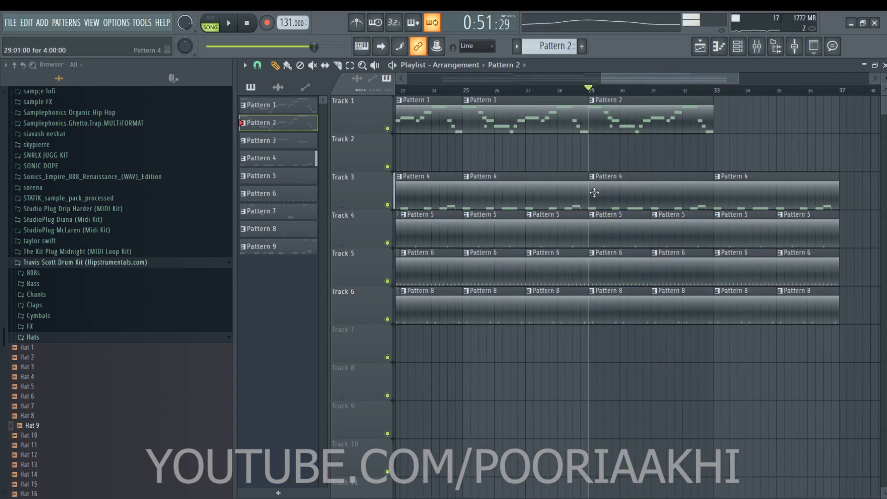